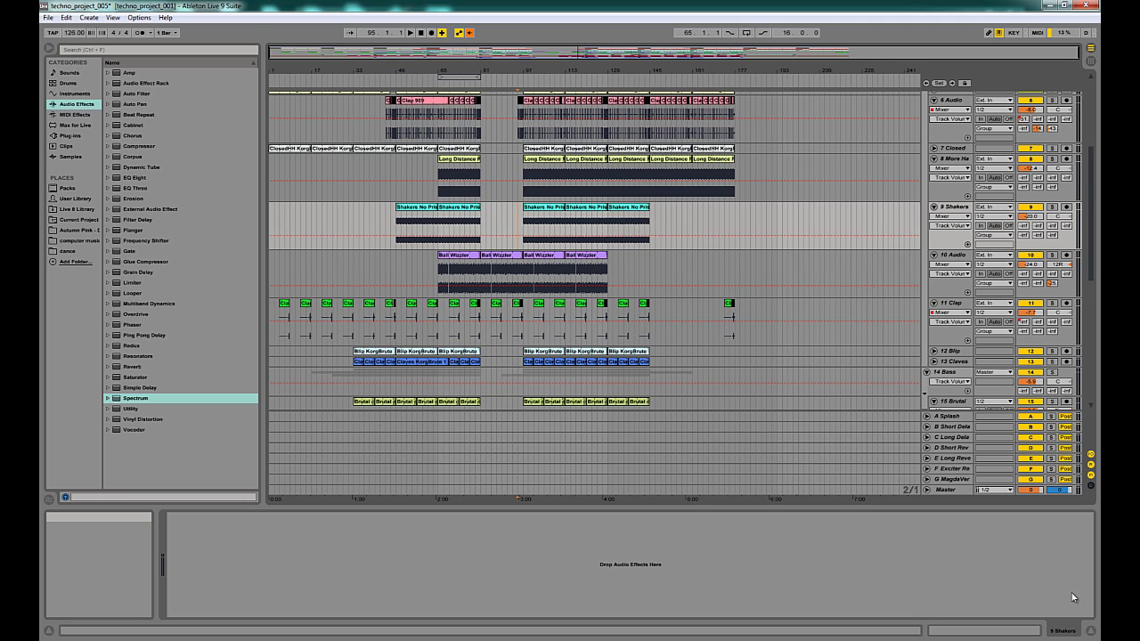
- Load the Spectrum analyzer from the browser onto the Master track
{"action": "left_click", "coordinate": [124, 400]}
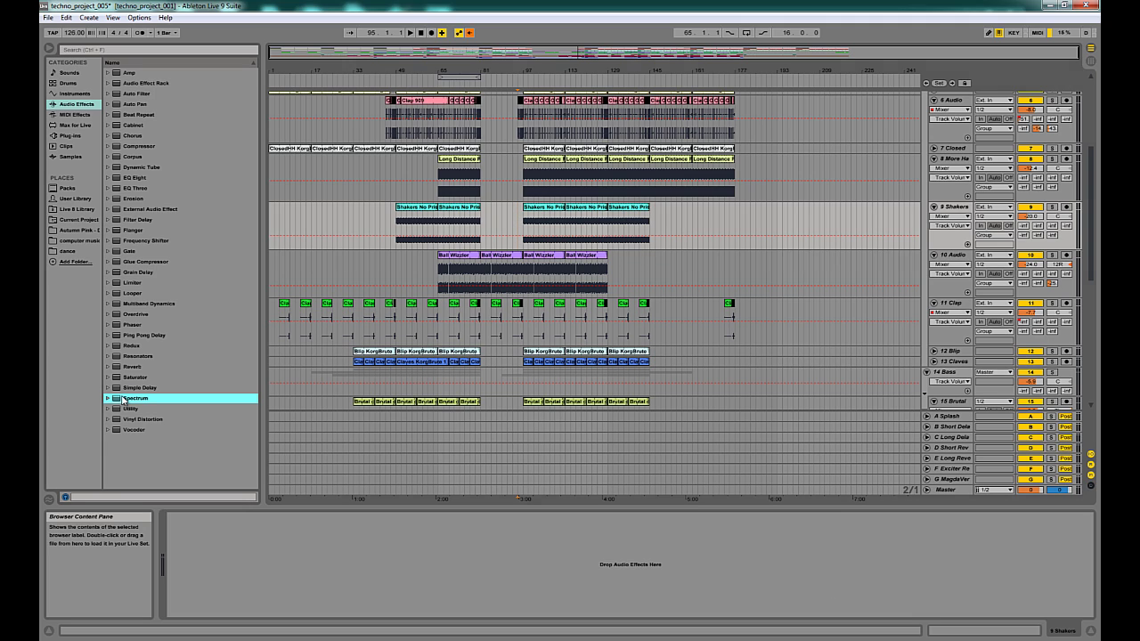
{"action": "left_click", "coordinate": [957, 496]}
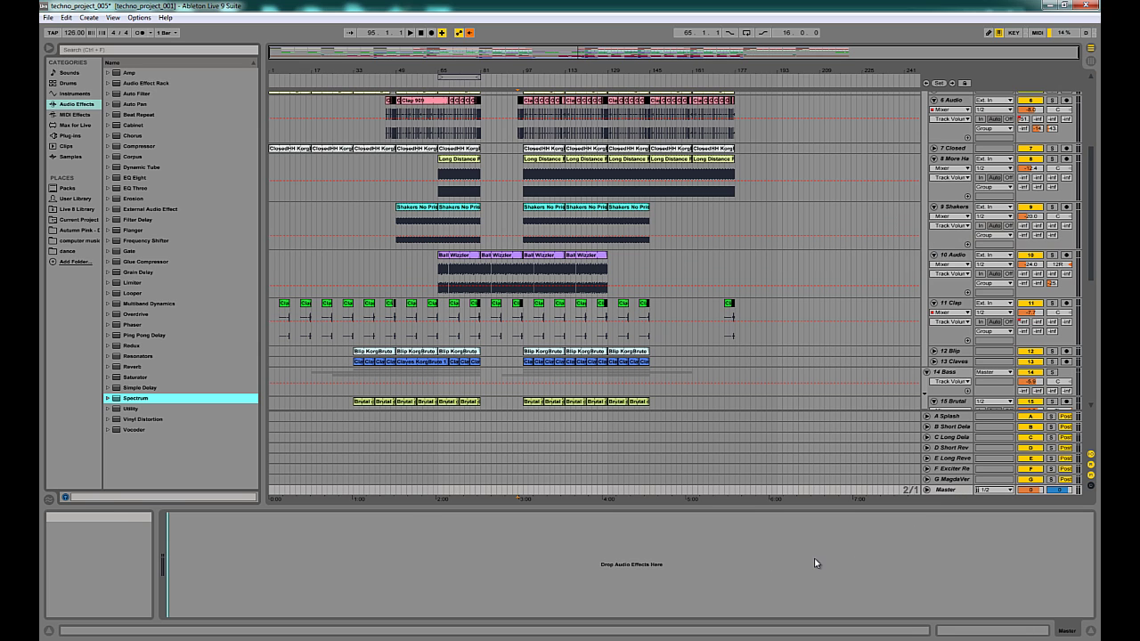
{"action": "left_click_drag", "start_coordinate": [815, 563], "coordinate": [815, 562]}
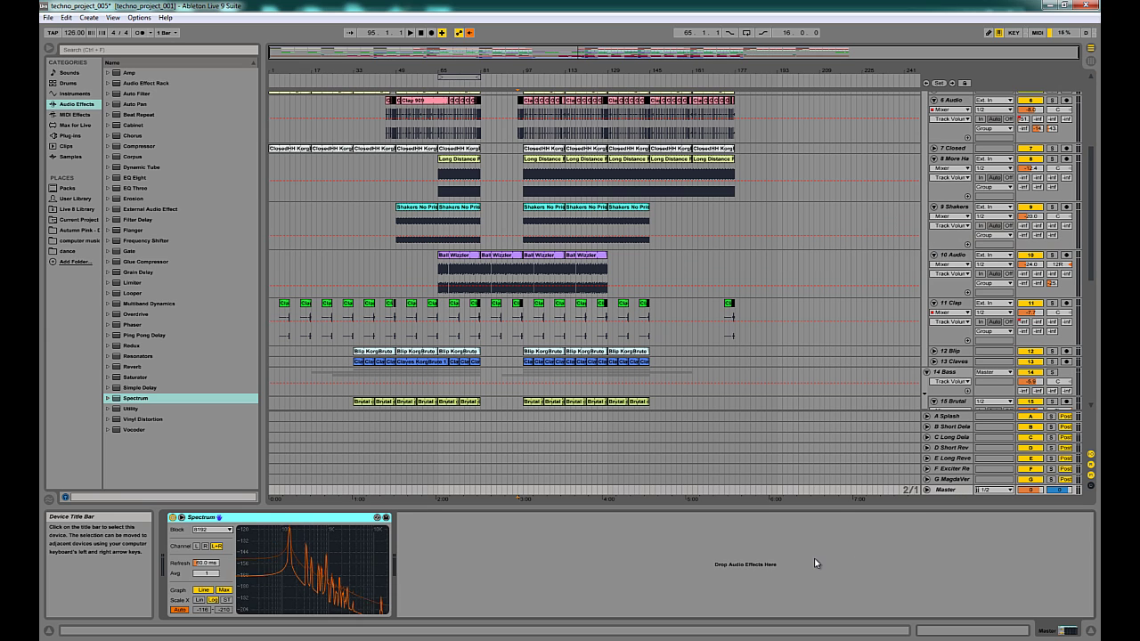
- Glance at the 9 Shakers track's effects, then return to the Master's Spectrum
{"action": "left_click", "coordinate": [515, 223]}
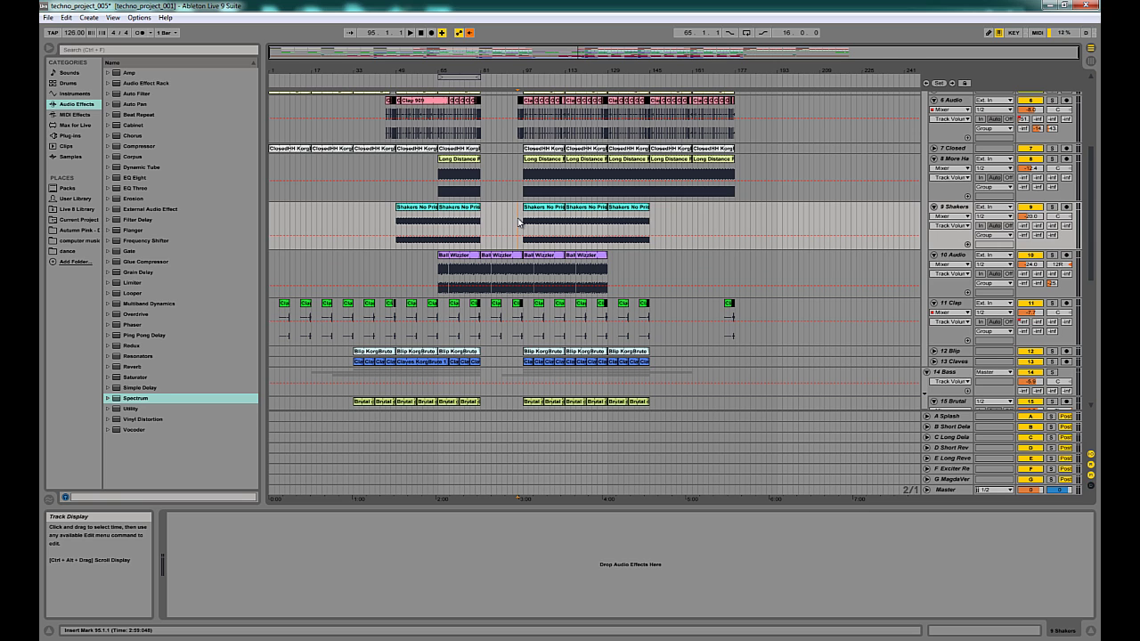
{"action": "left_click", "coordinate": [950, 492]}
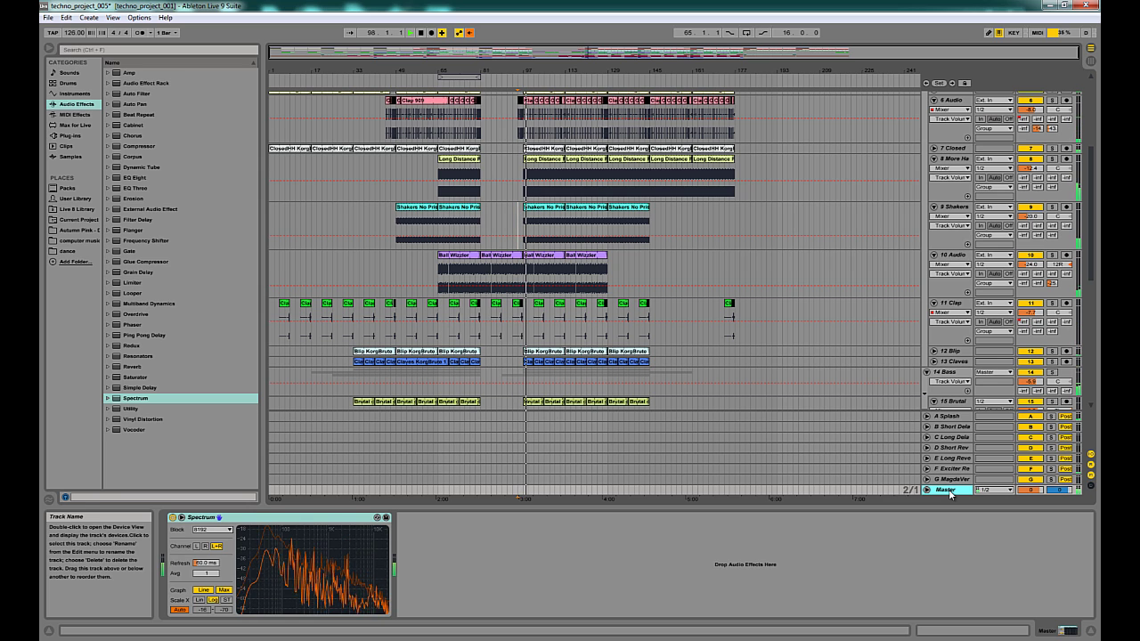
{"action": "mouse_move", "coordinate": [263, 584]}
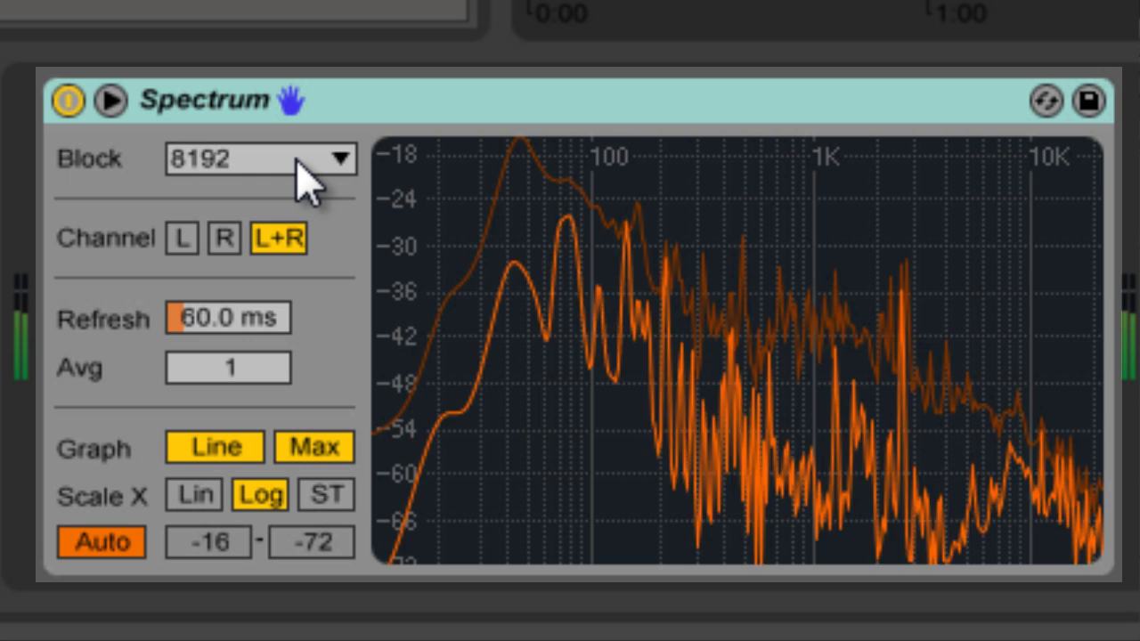
{"action": "left_click", "coordinate": [299, 162]}
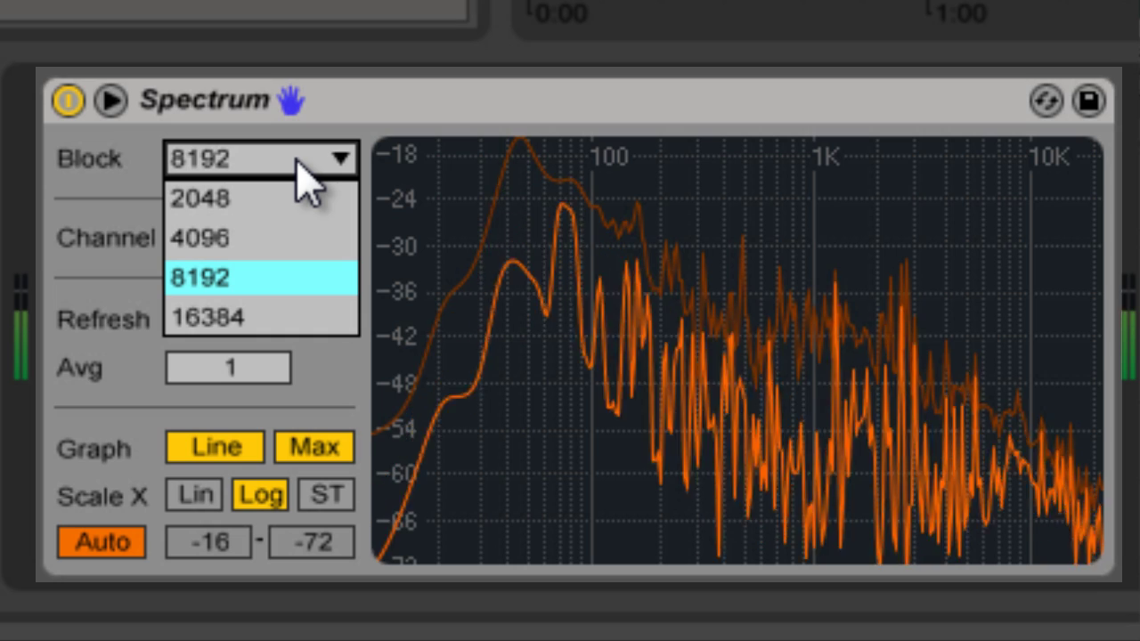
{"action": "left_click", "coordinate": [284, 197]}
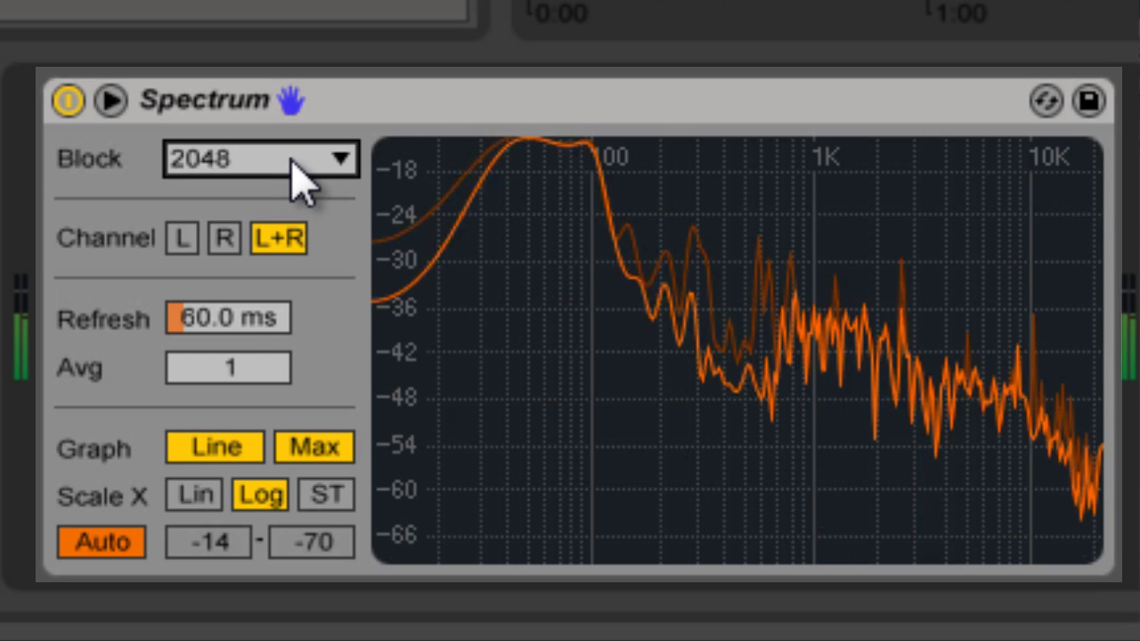
{"action": "mouse_move", "coordinate": [631, 247]}
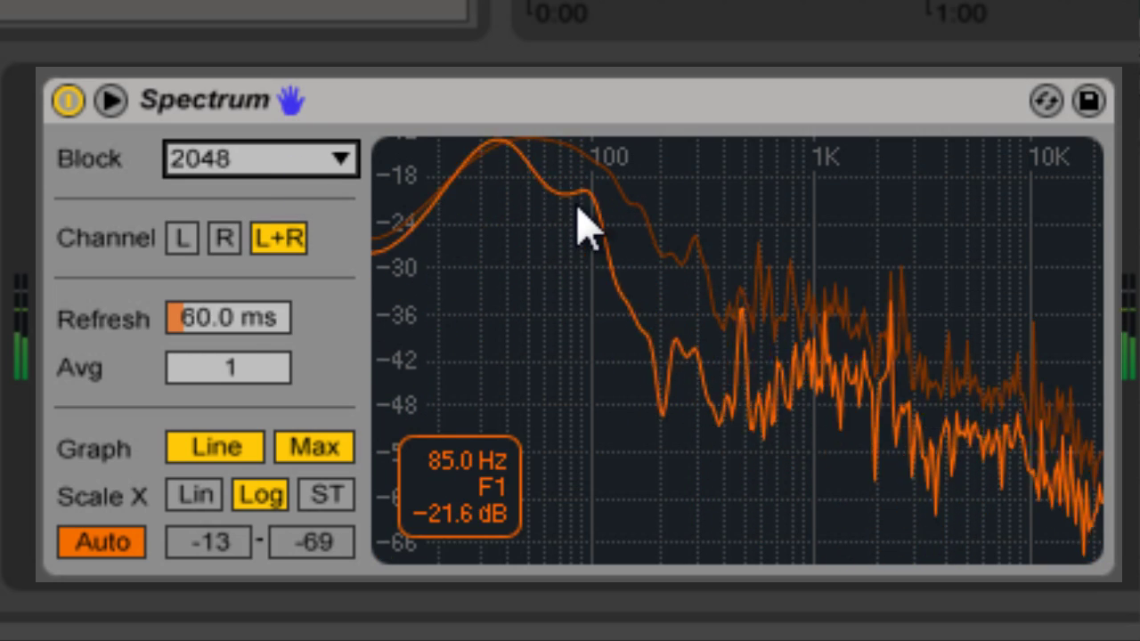
{"action": "left_click", "coordinate": [301, 165]}
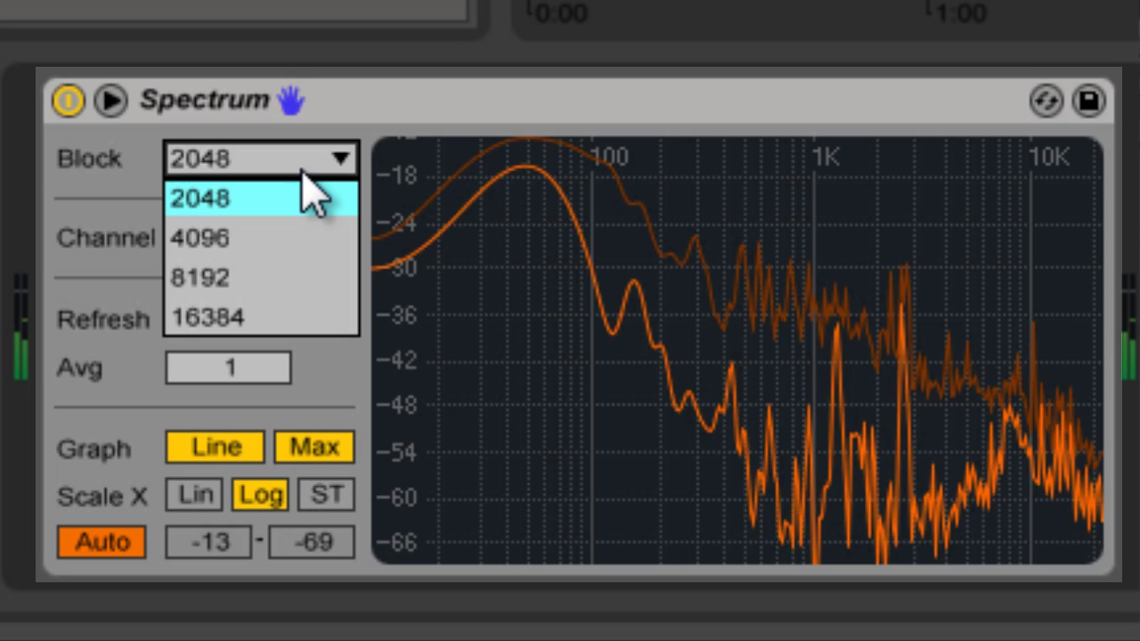
{"action": "left_click", "coordinate": [294, 278]}
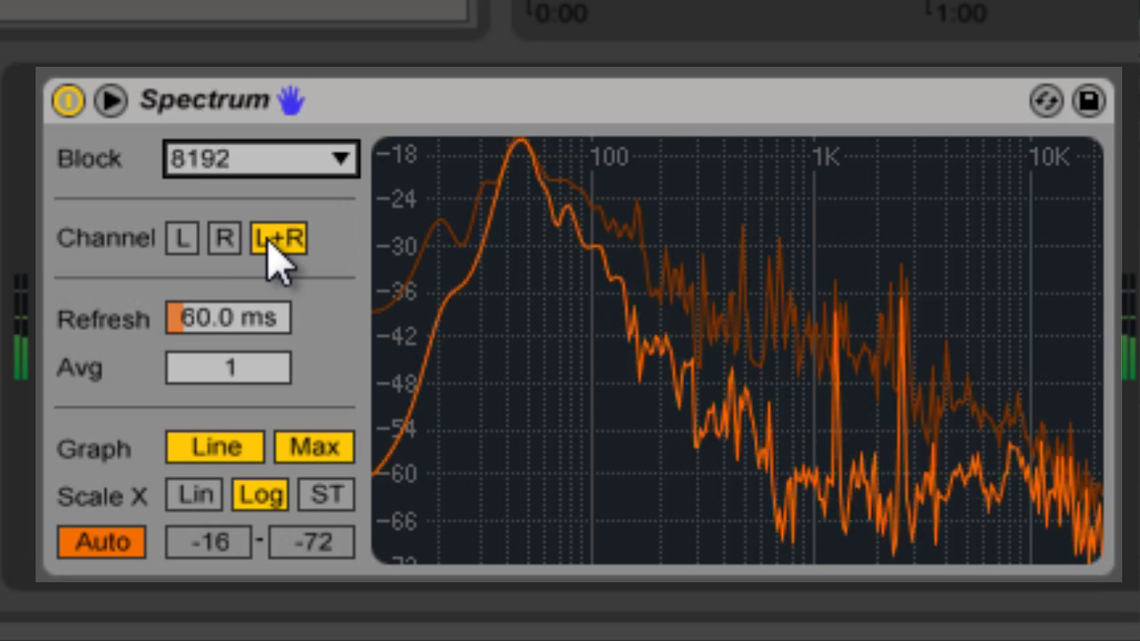
{"action": "left_click", "coordinate": [225, 239]}
{"action": "left_click", "coordinate": [189, 240]}
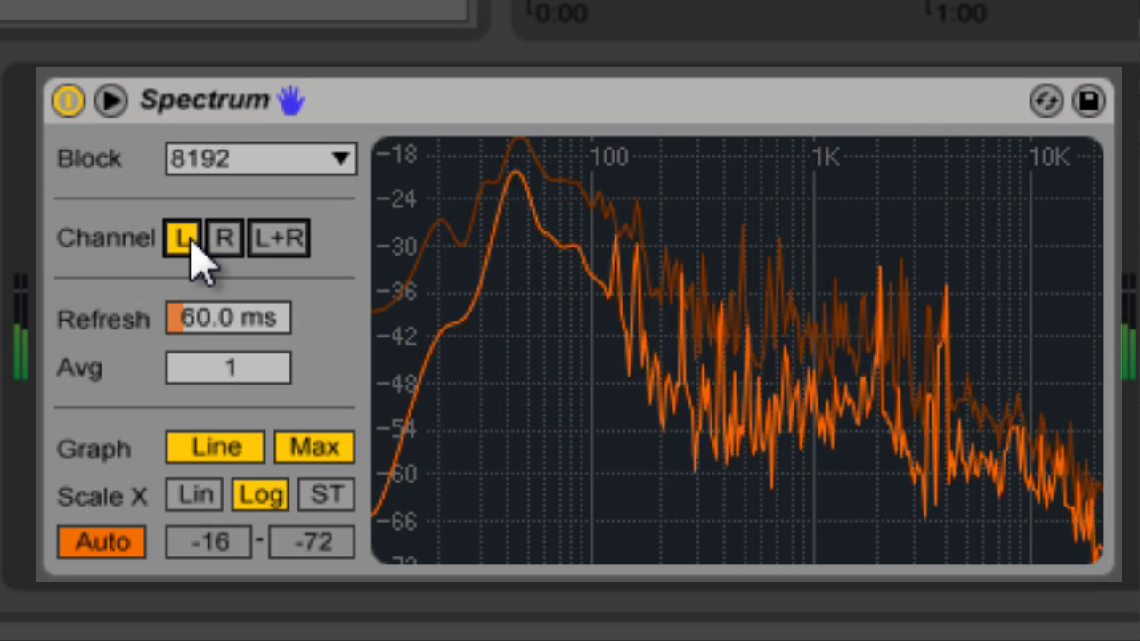
{"action": "left_click", "coordinate": [280, 239]}
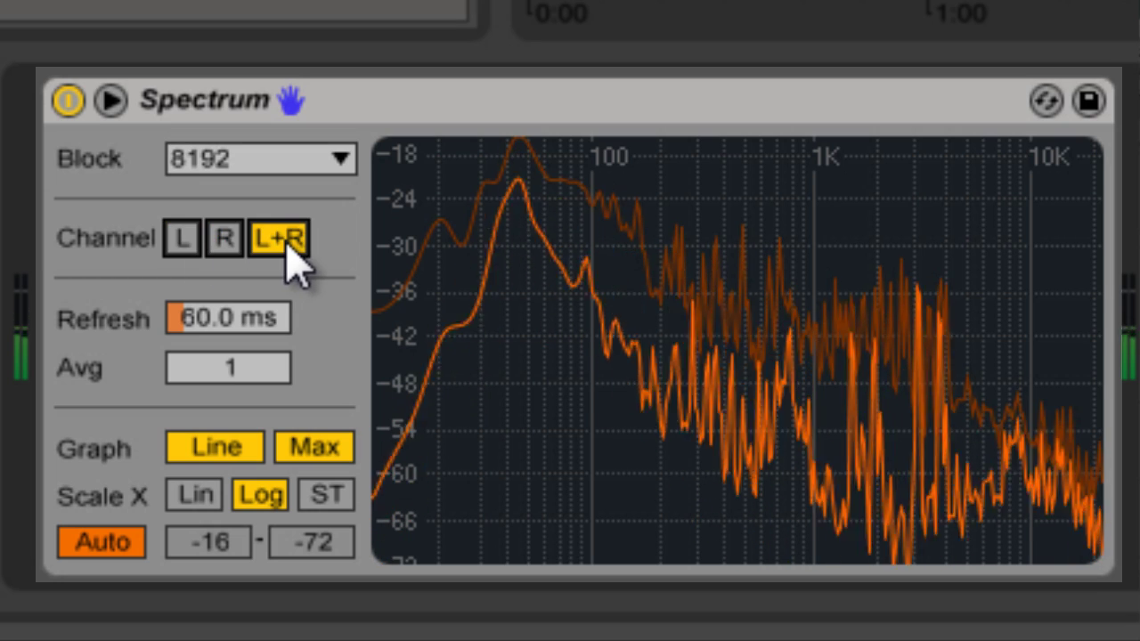
{"action": "left_click", "coordinate": [248, 330]}
{"action": "scroll", "coordinate": [249, 330], "scroll_direction": "up", "scroll_amount": 8}
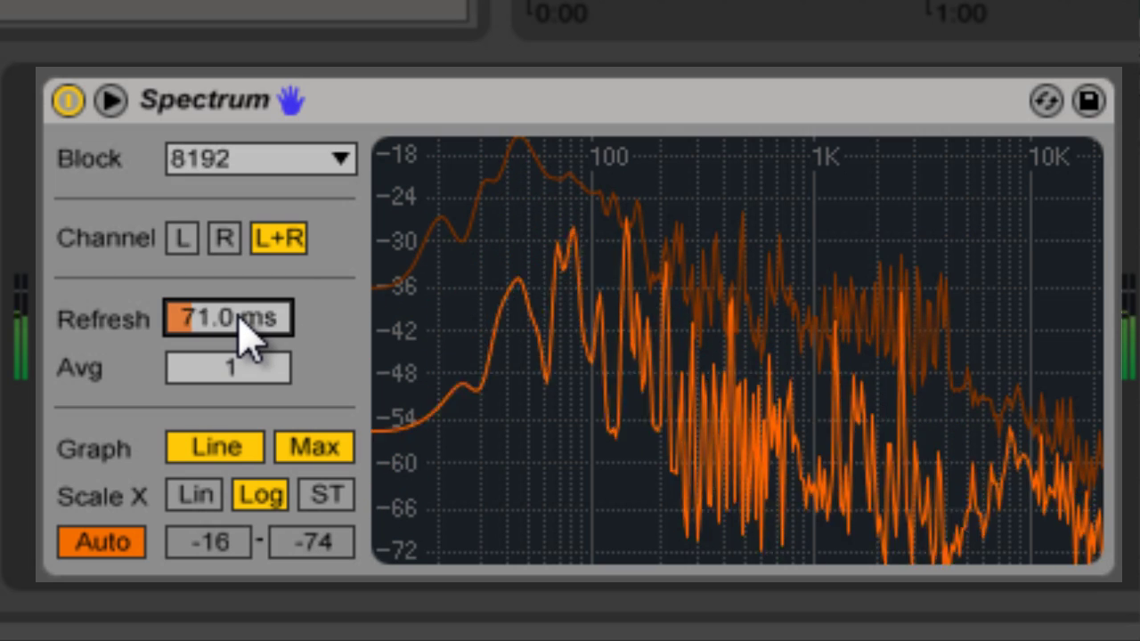
{"action": "scroll", "coordinate": [249, 330], "scroll_direction": "up", "scroll_amount": 6}
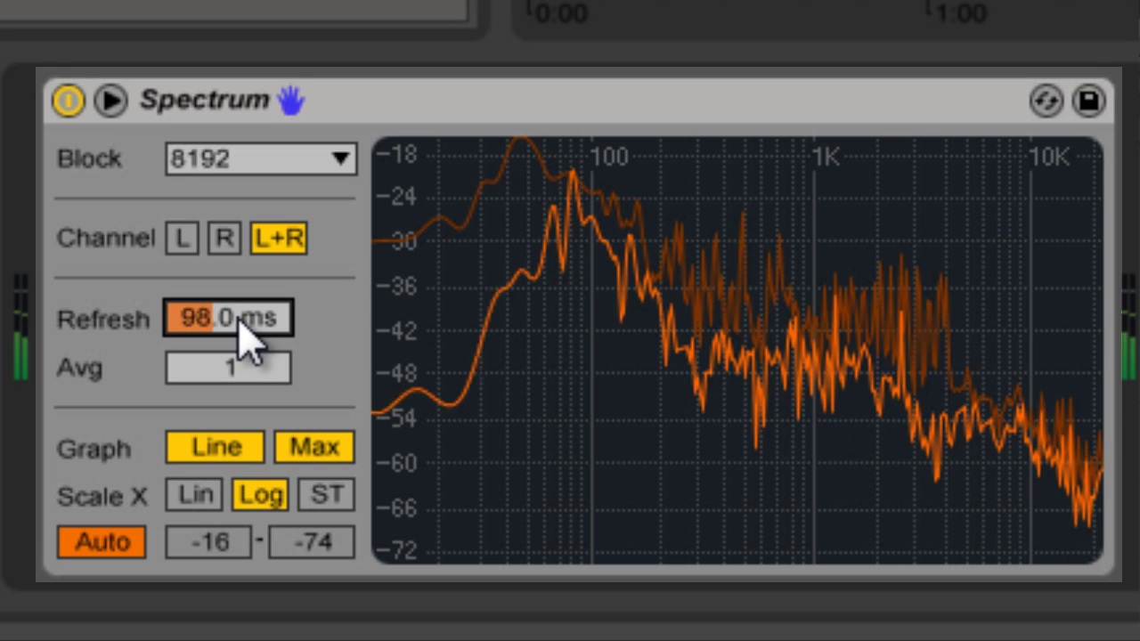
{"action": "scroll", "coordinate": [240, 320], "scroll_direction": "up", "scroll_amount": 9}
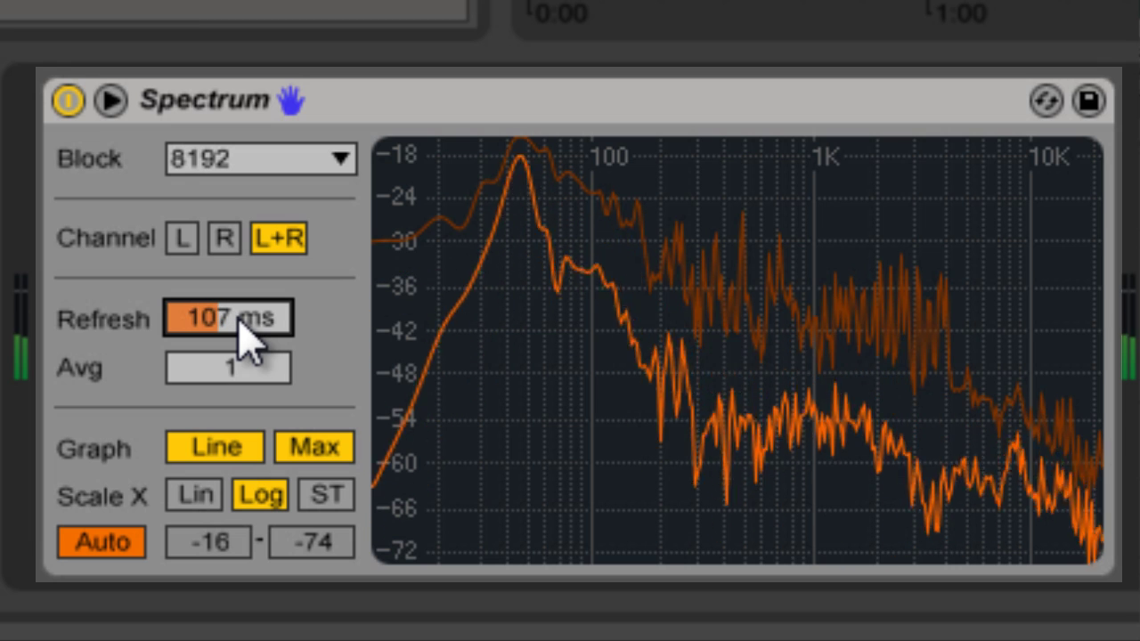
{"action": "key", "text": "Delete"}
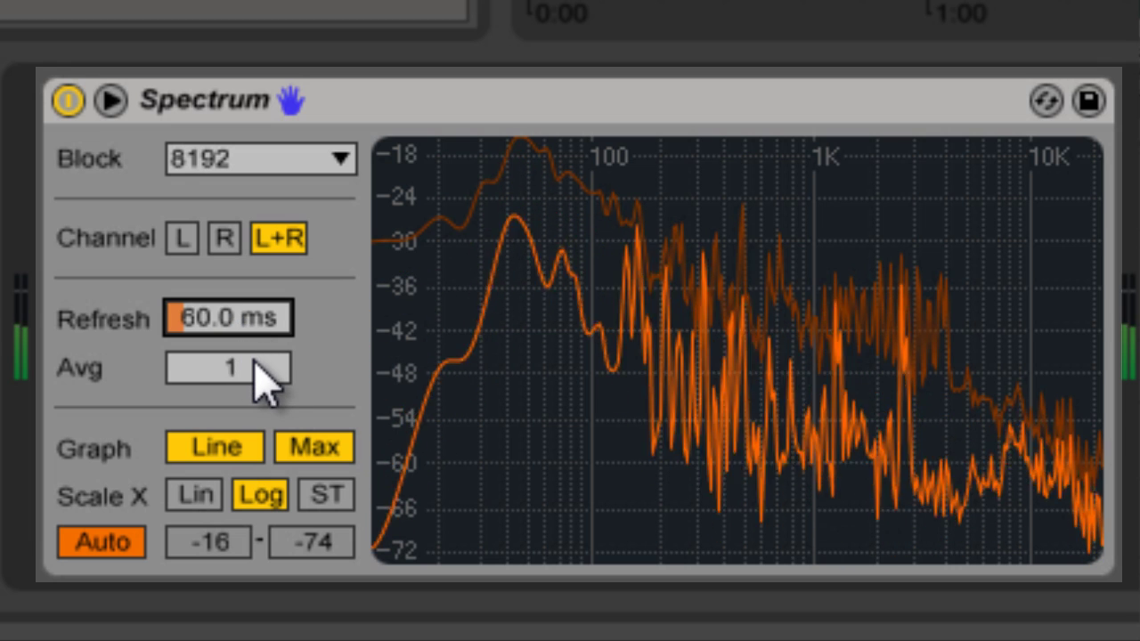
{"action": "left_click", "coordinate": [256, 360]}
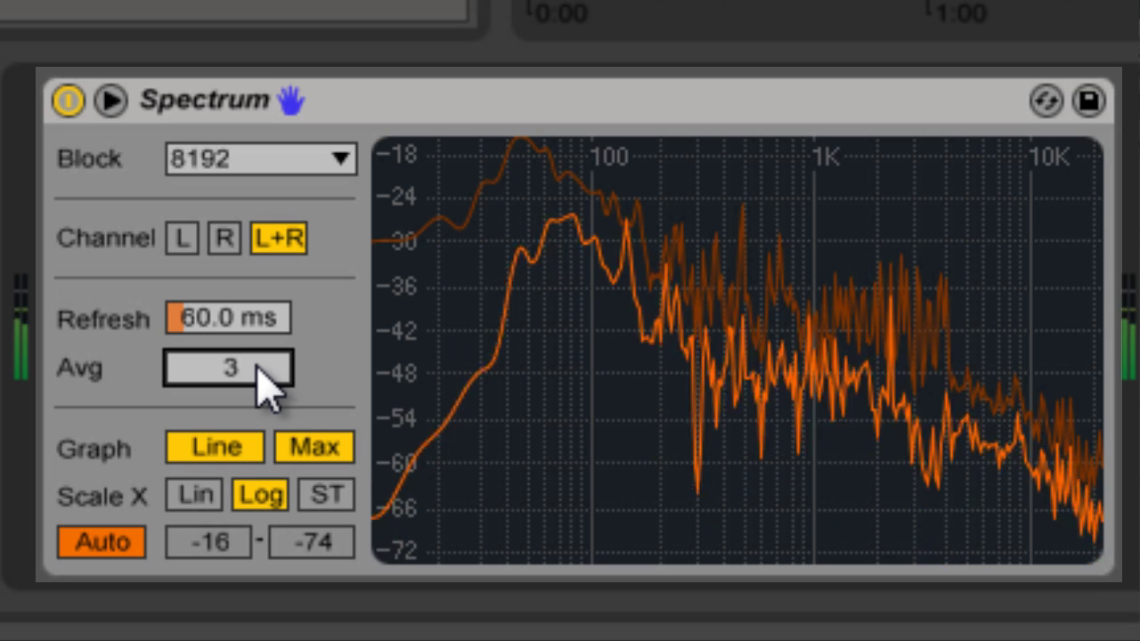
{"action": "scroll", "coordinate": [268, 383], "scroll_direction": "down", "scroll_amount": 1}
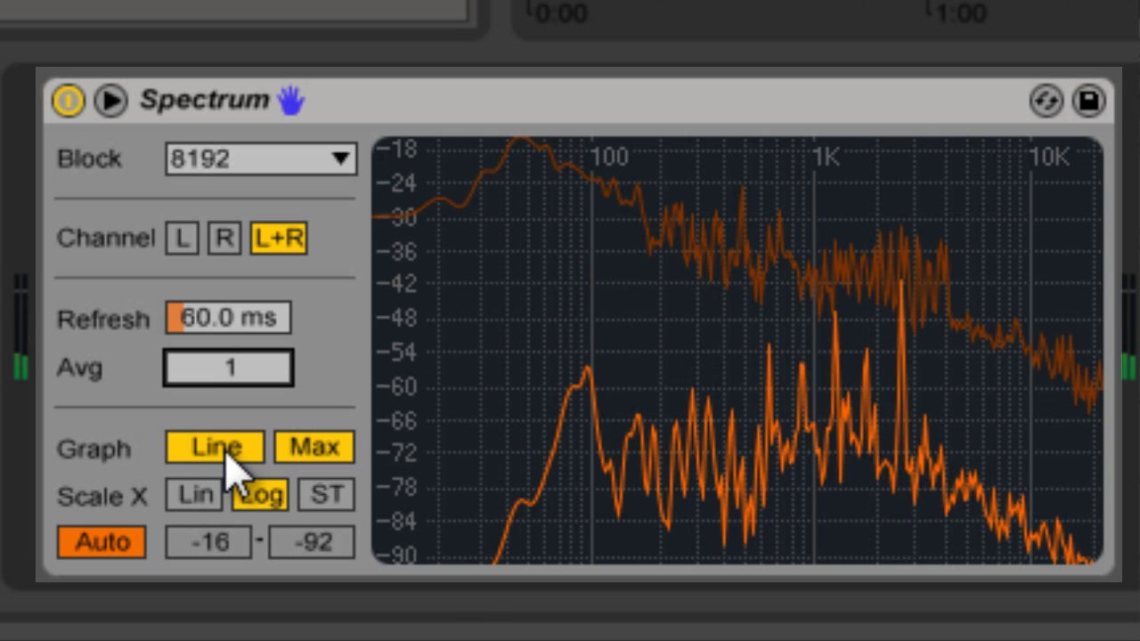
- Switch the Spectrum graph to Bins, toggle Max hold off and on, and set Scale X to Lin
{"action": "left_click", "coordinate": [224, 450]}
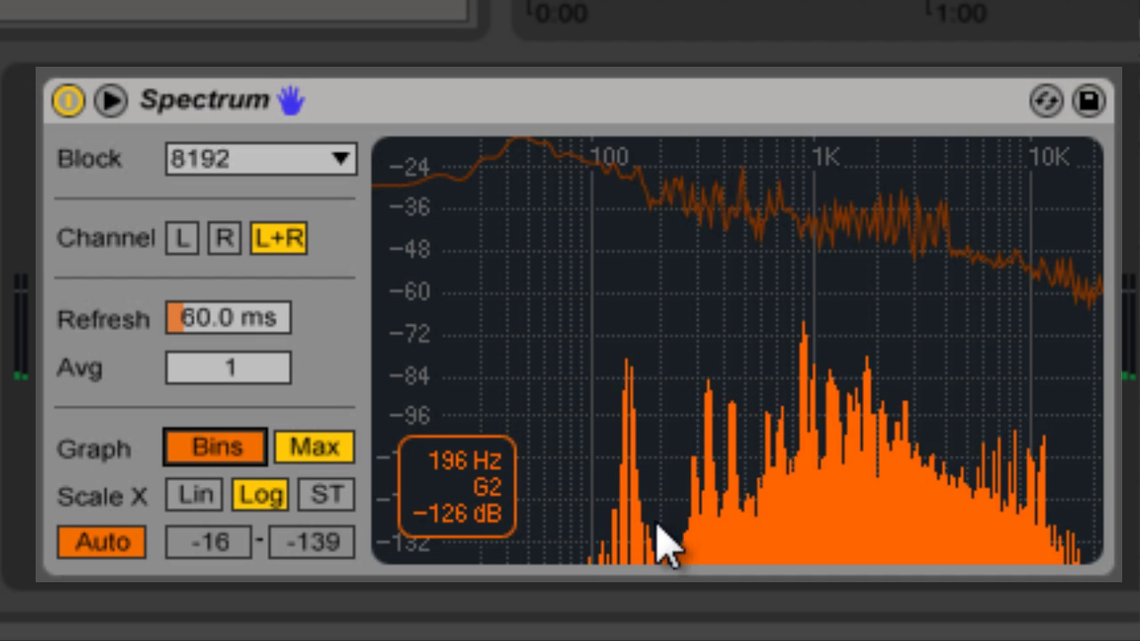
{"action": "left_click", "coordinate": [315, 449]}
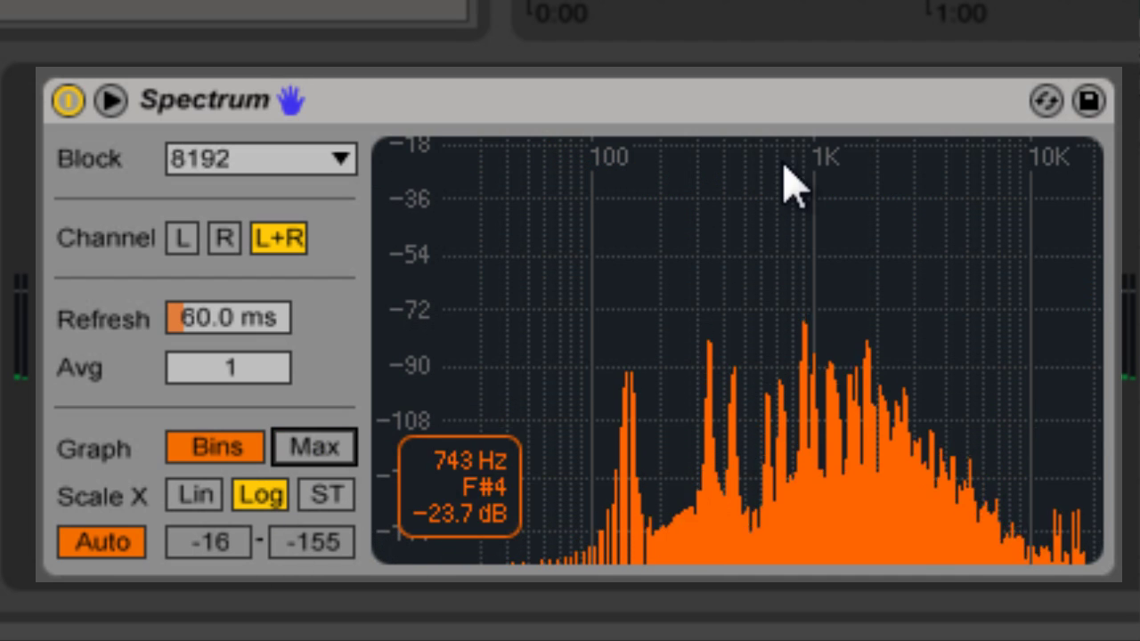
{"action": "left_click", "coordinate": [328, 448]}
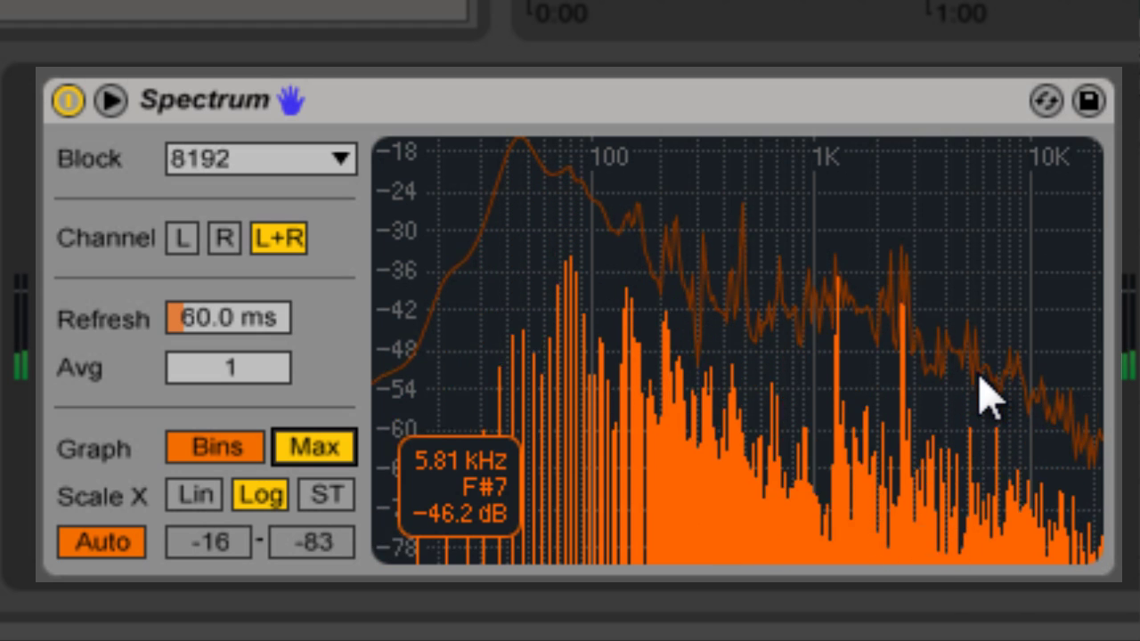
{"action": "left_click", "coordinate": [195, 497]}
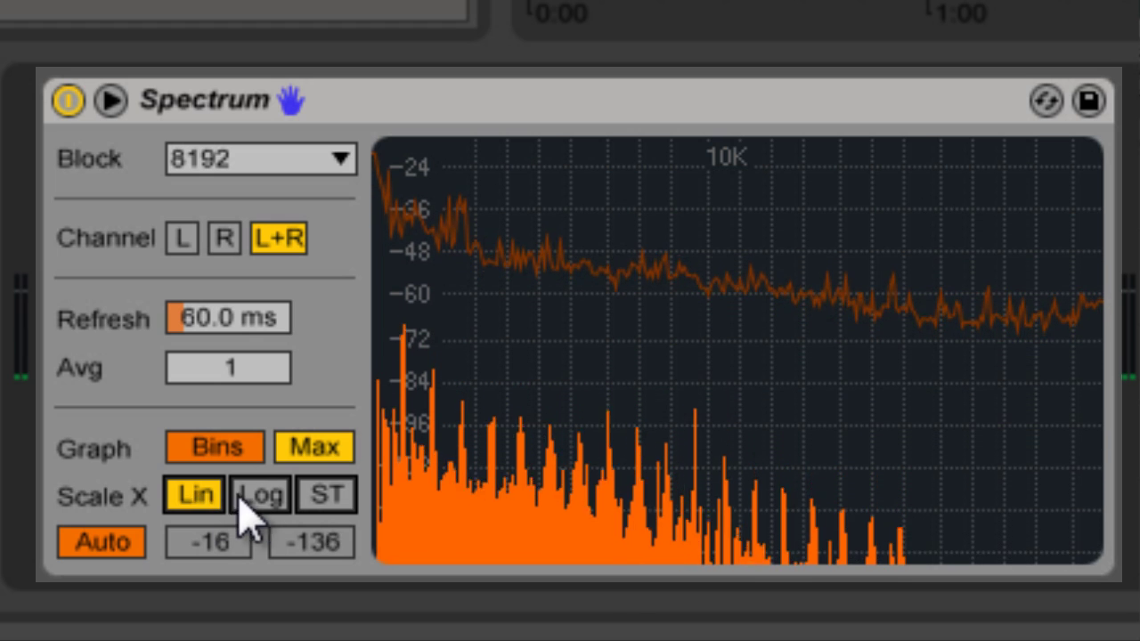
- Try the Spectrum's ST note-name axis, then set Scale X back to Log
{"action": "left_click", "coordinate": [267, 499]}
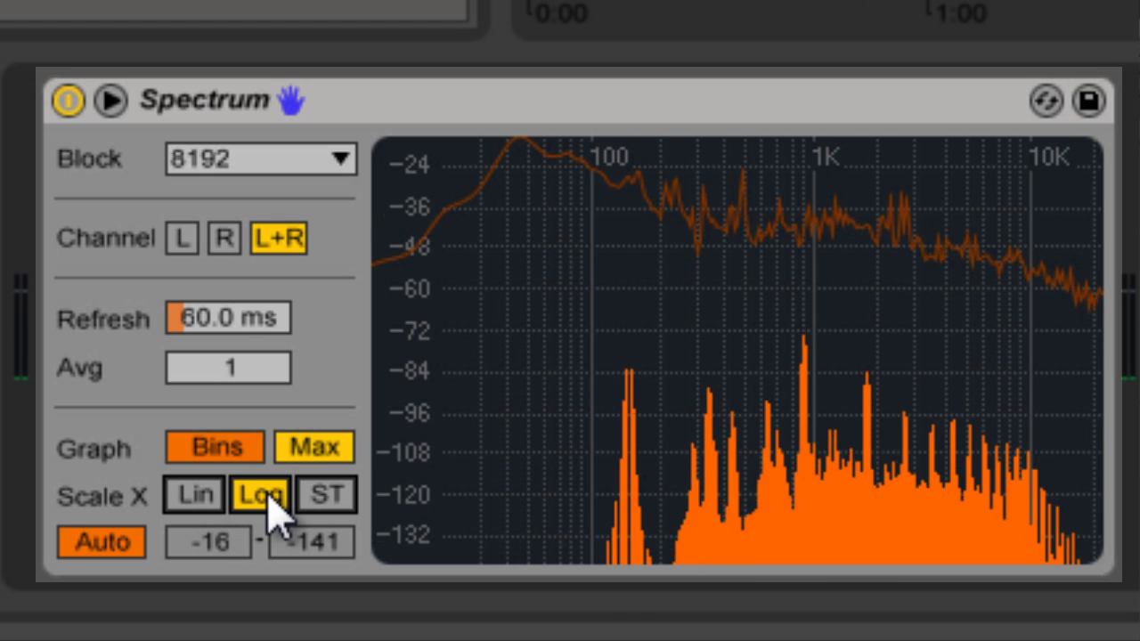
{"action": "left_click", "coordinate": [327, 499]}
{"action": "mouse_move", "coordinate": [460, 184]}
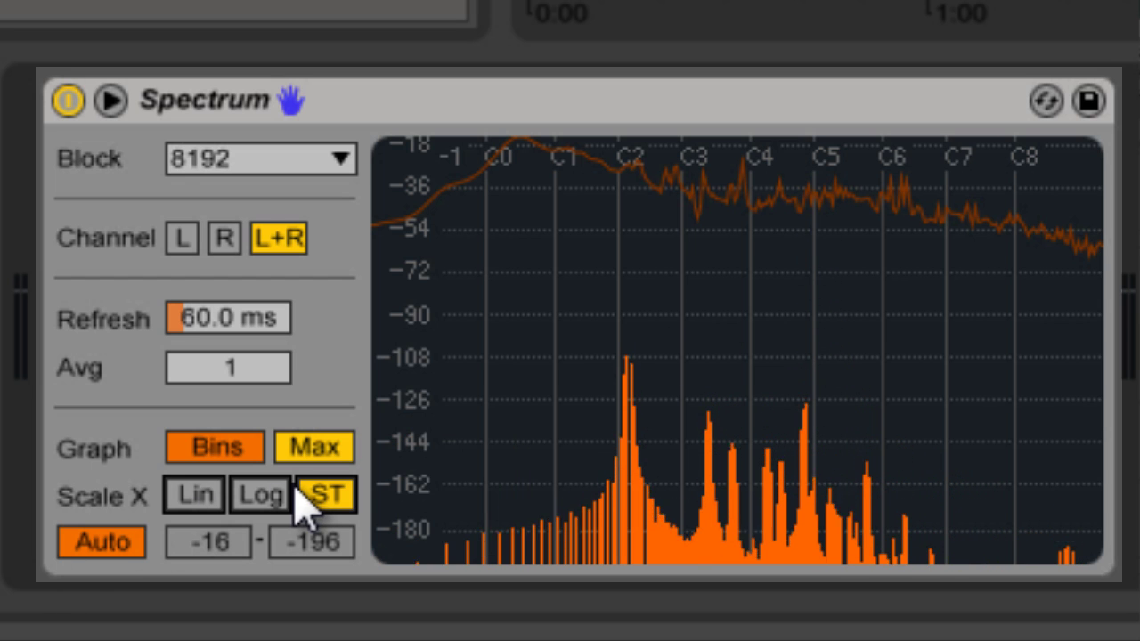
{"action": "left_click", "coordinate": [267, 497]}
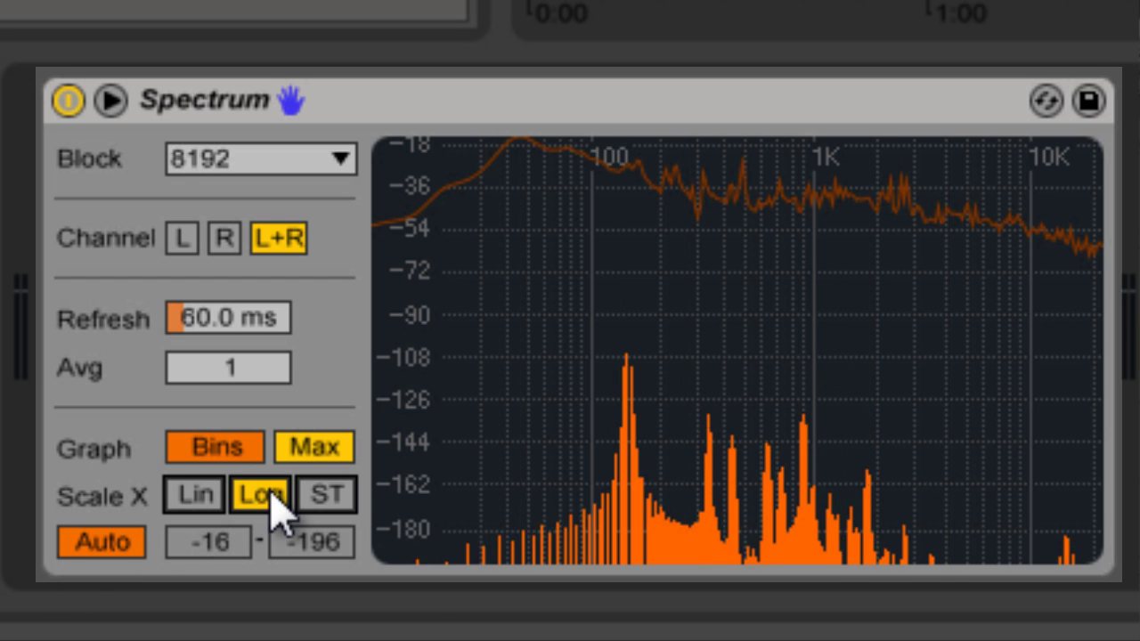
{"action": "left_click", "coordinate": [119, 550]}
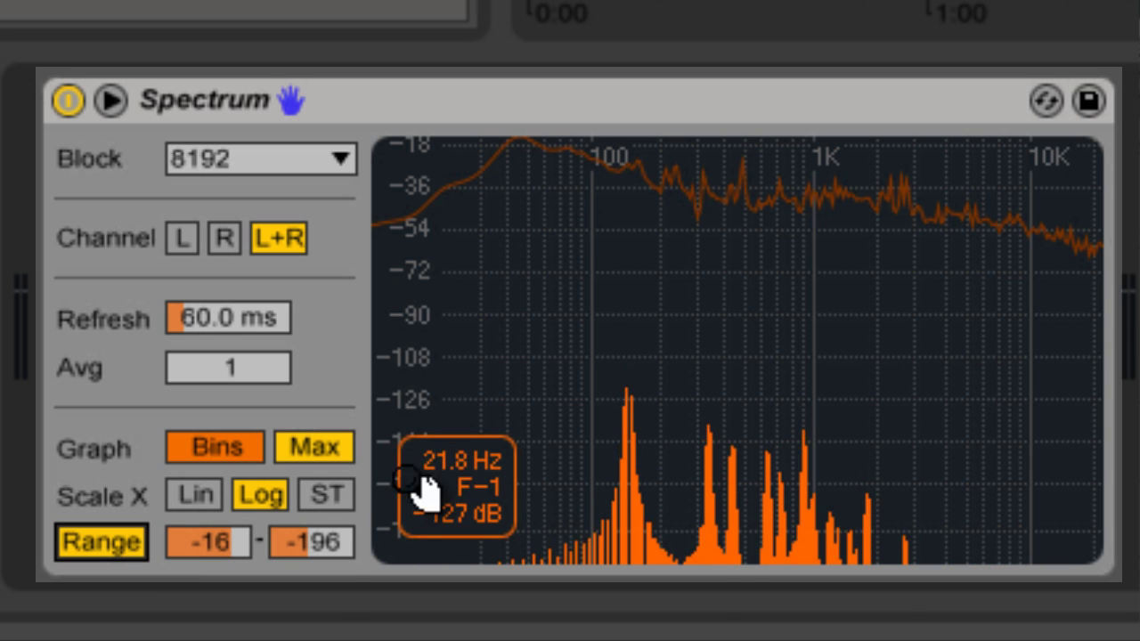
{"action": "left_click_drag", "start_coordinate": [303, 555], "coordinate": [305, 550]}
{"action": "left_click", "coordinate": [92, 557]}
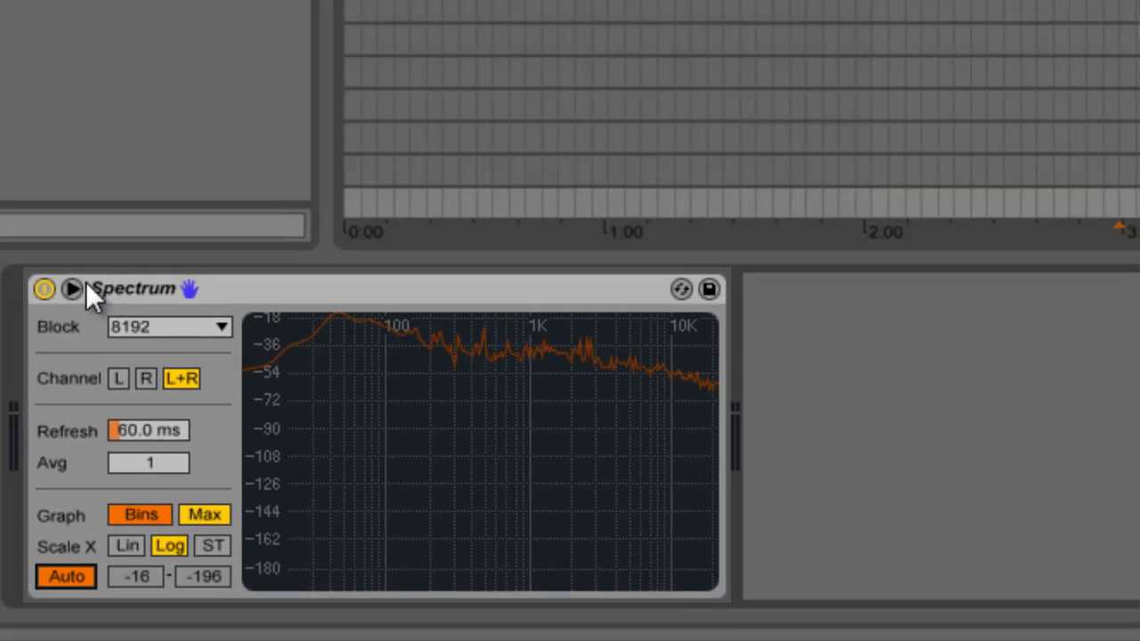
{"action": "left_click", "coordinate": [133, 102]}
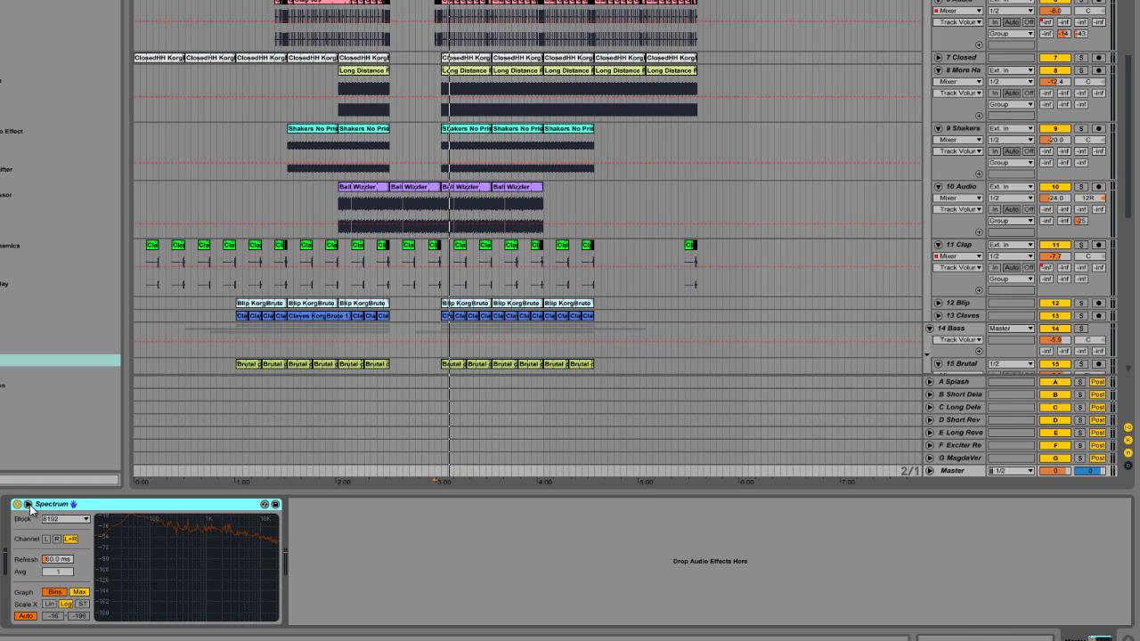
{"action": "left_click", "coordinate": [28, 505]}
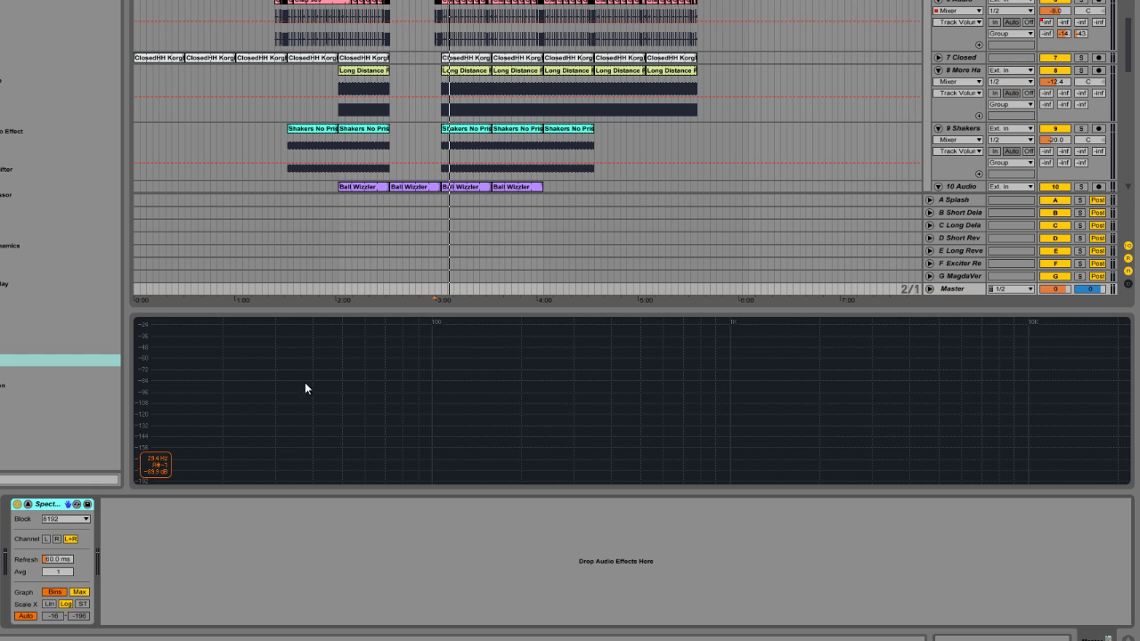
{"action": "key", "text": "space"}
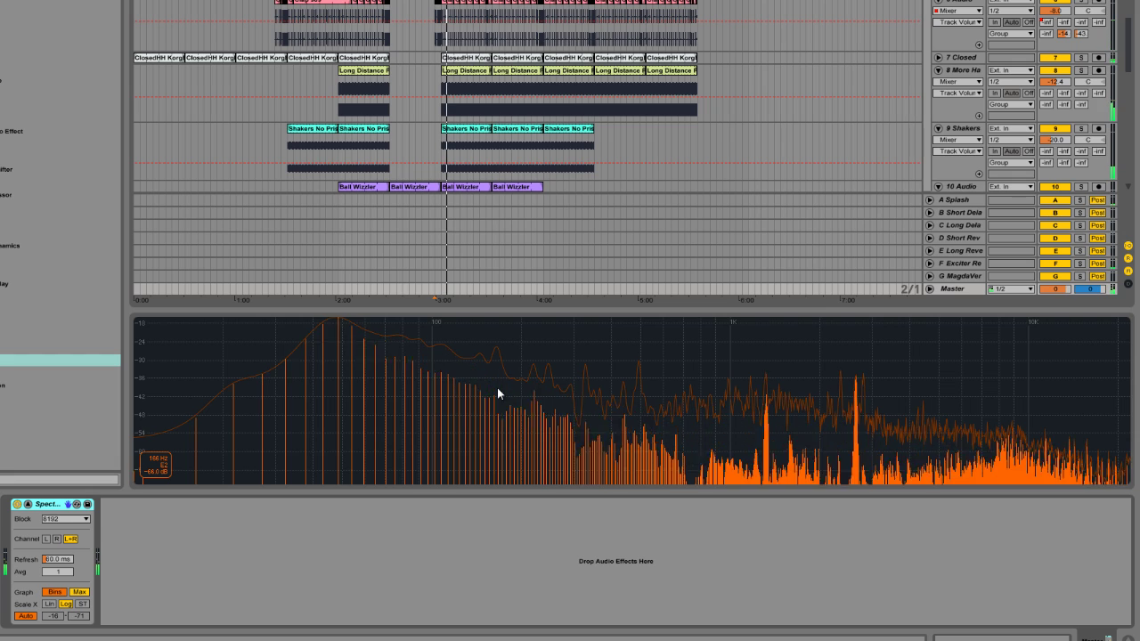
{"action": "left_click", "coordinate": [54, 593]}
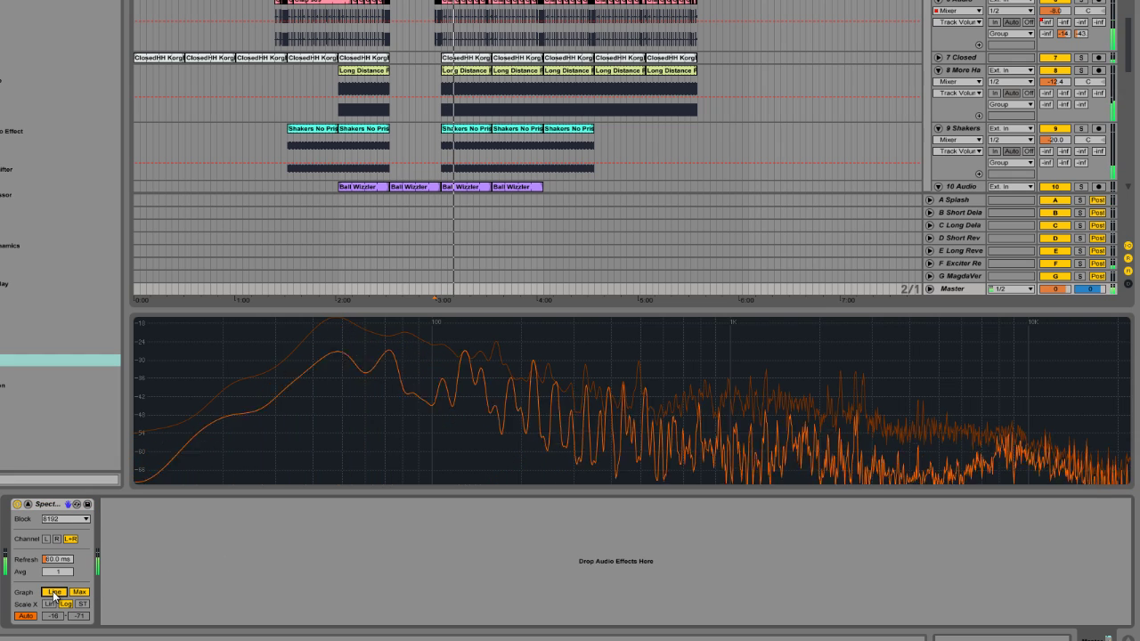
{"action": "left_click", "coordinate": [54, 592]}
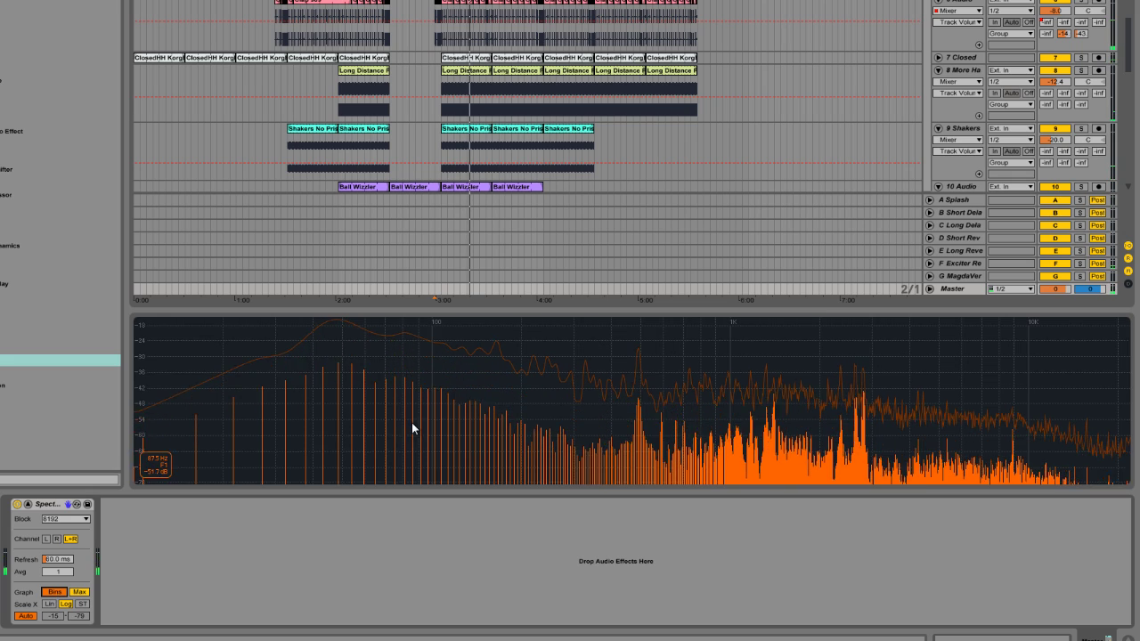
- Scroll down to track 19, solo Jellyfishes with playback restarted, and display its device chain
{"action": "scroll", "coordinate": [635, 151], "scroll_direction": "down", "scroll_amount": 3}
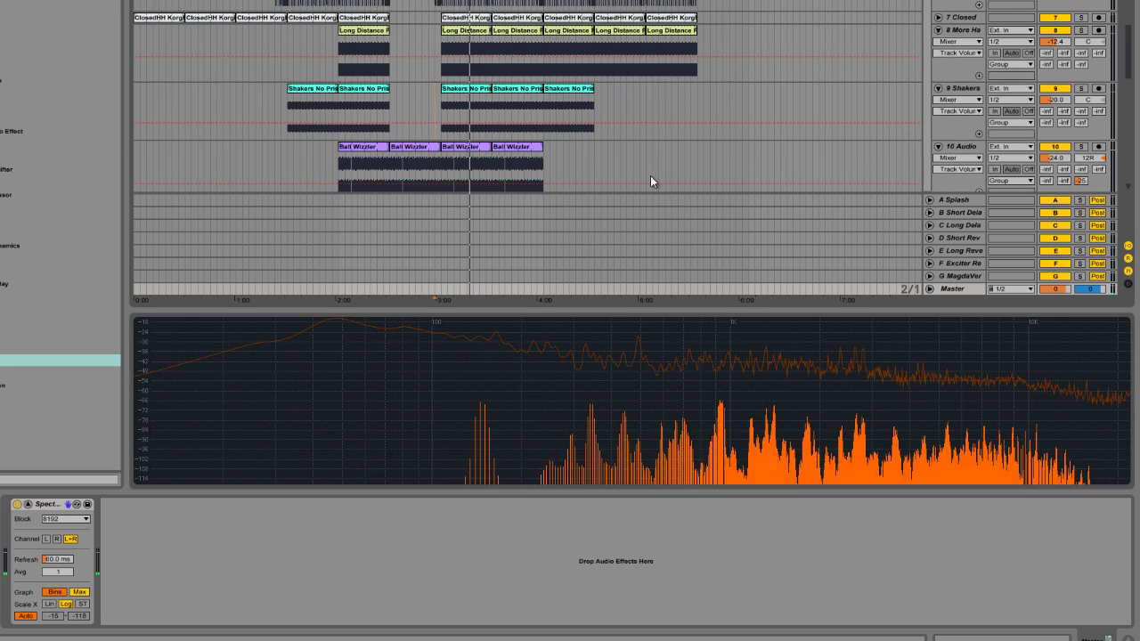
{"action": "scroll", "coordinate": [663, 148], "scroll_direction": "down", "scroll_amount": 5}
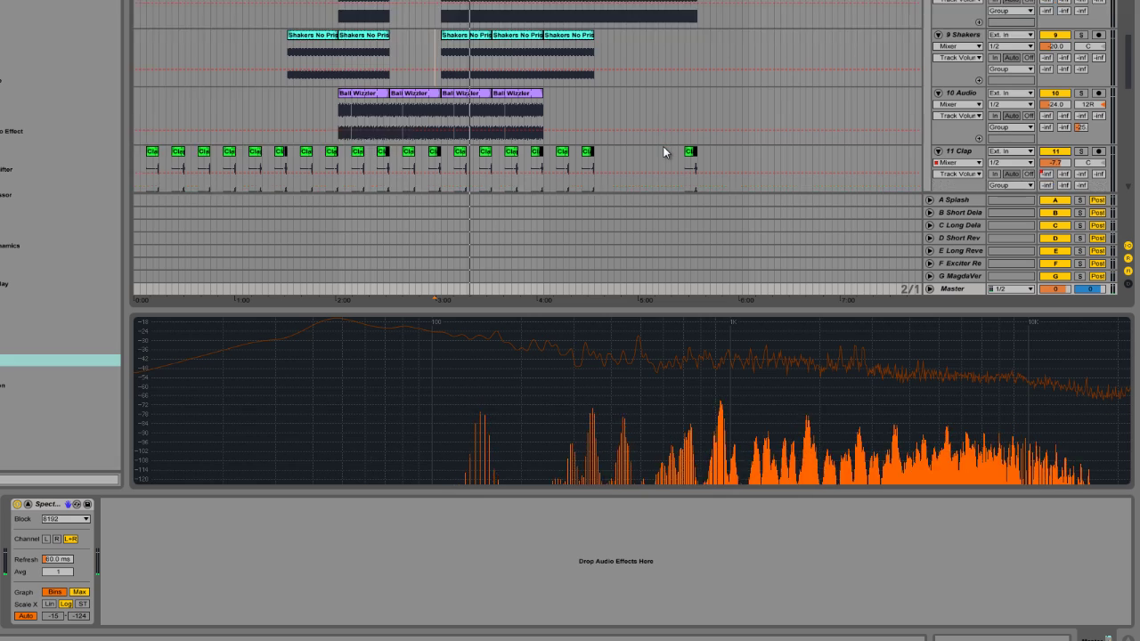
{"action": "scroll", "coordinate": [667, 149], "scroll_direction": "down", "scroll_amount": 3}
{"action": "scroll", "coordinate": [667, 149], "scroll_direction": "down", "scroll_amount": 8}
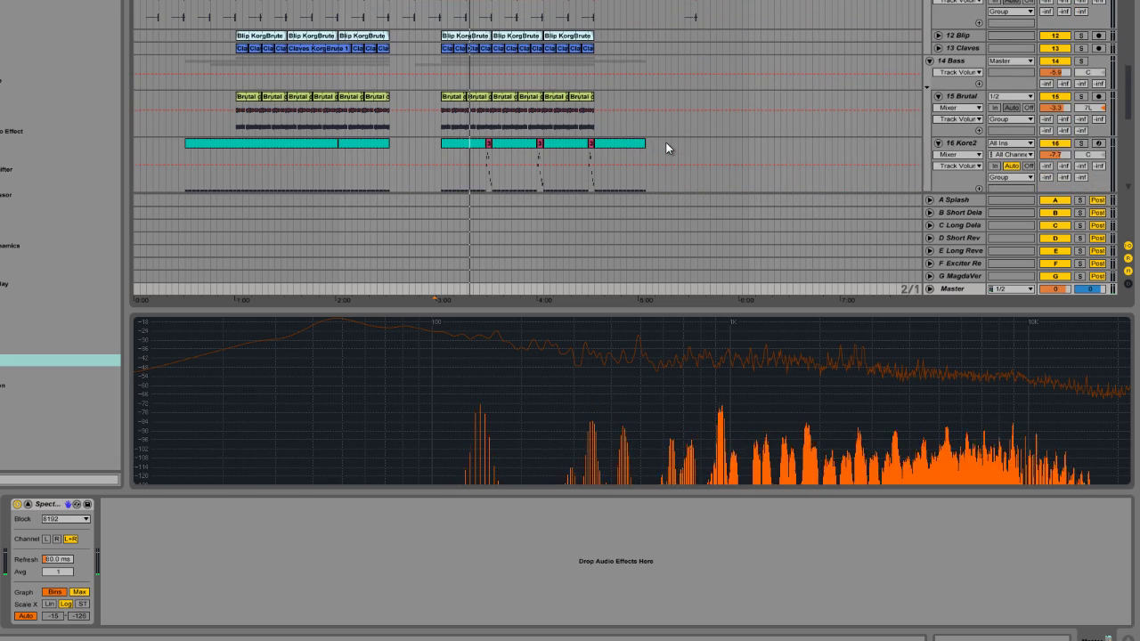
{"action": "scroll", "coordinate": [667, 149], "scroll_direction": "down", "scroll_amount": 9}
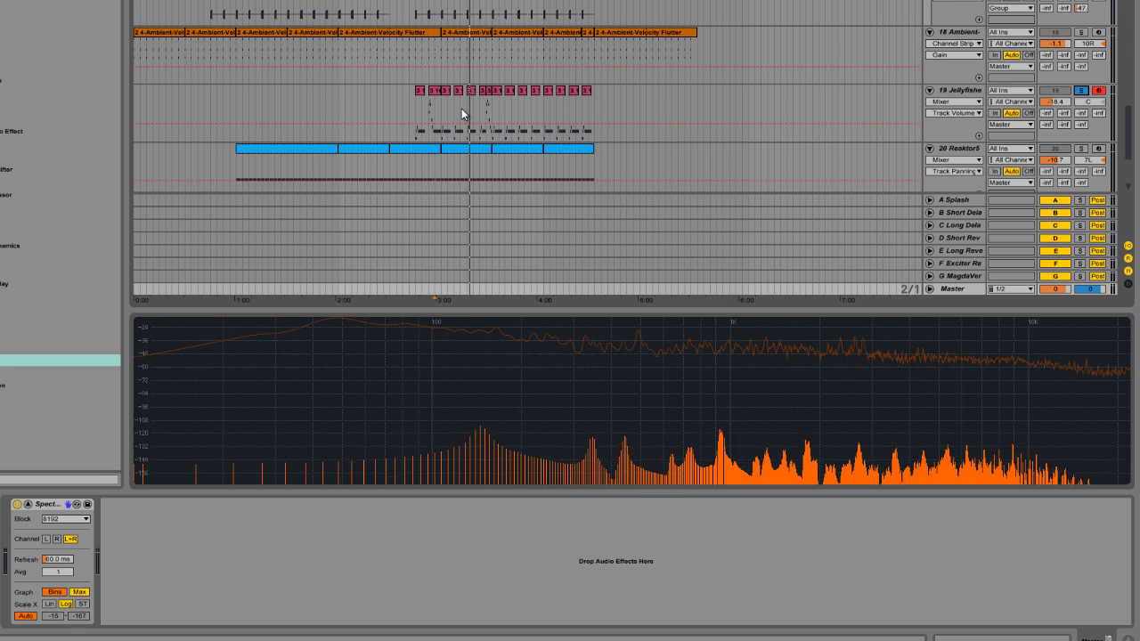
{"action": "key", "text": "space"}
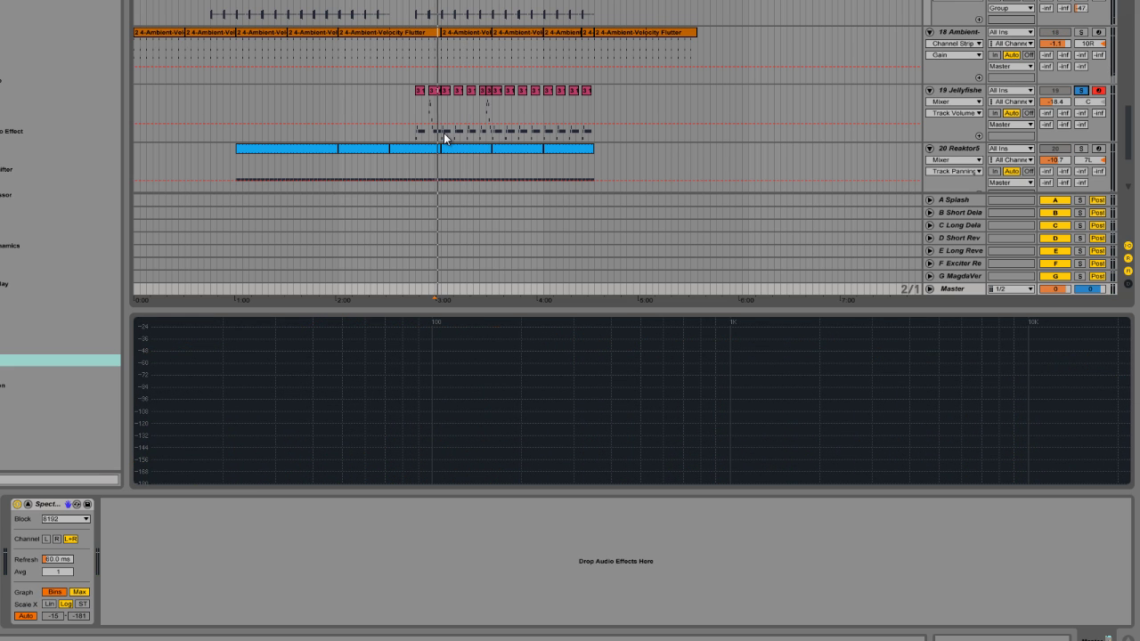
{"action": "left_click", "coordinate": [1081, 90]}
{"action": "key", "text": "space"}
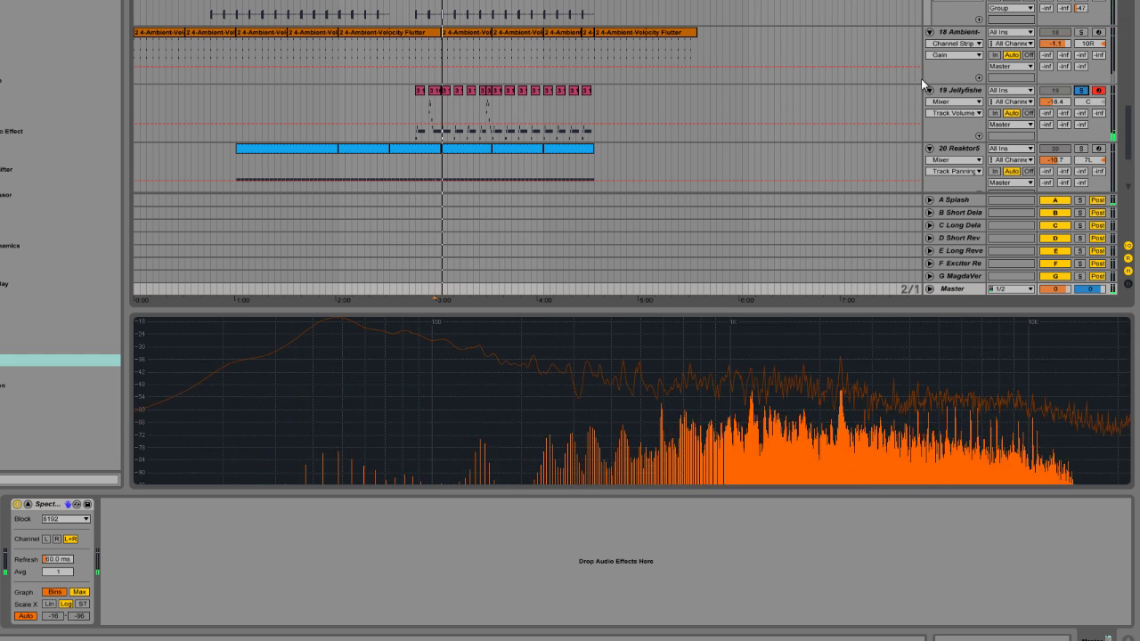
{"action": "left_click", "coordinate": [442, 104]}
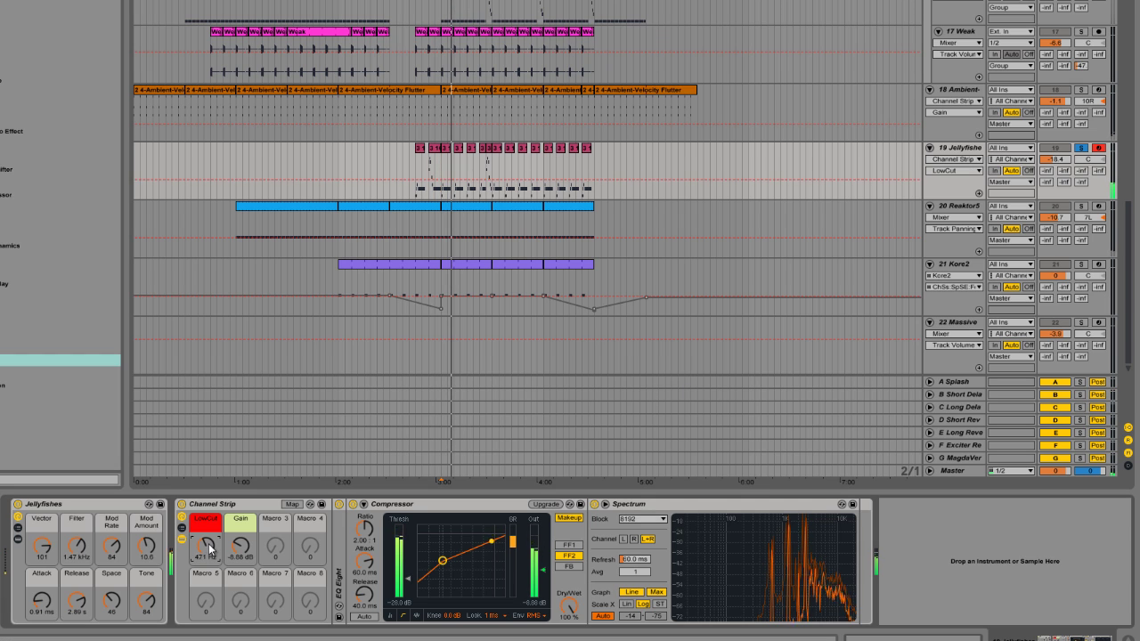
- Sweep the Jellyfishes Channel Strip low cut down to 30 Hz, then enter 500 Hz
{"action": "left_click_drag", "start_coordinate": [213, 552], "coordinate": [211, 597]}
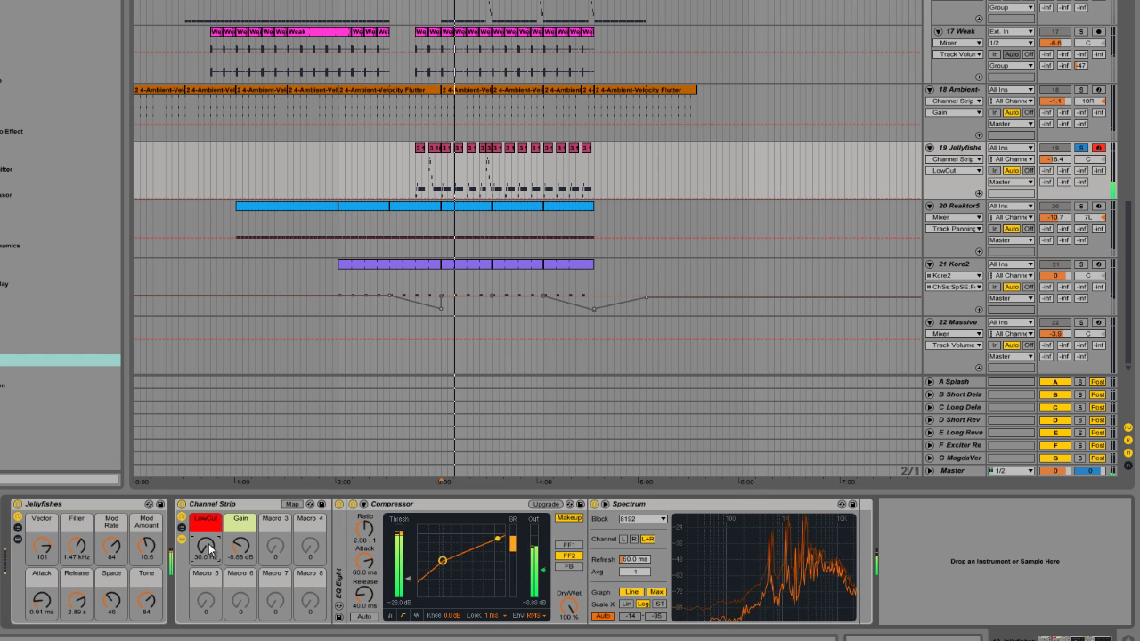
{"action": "mouse_move", "coordinate": [740, 603]}
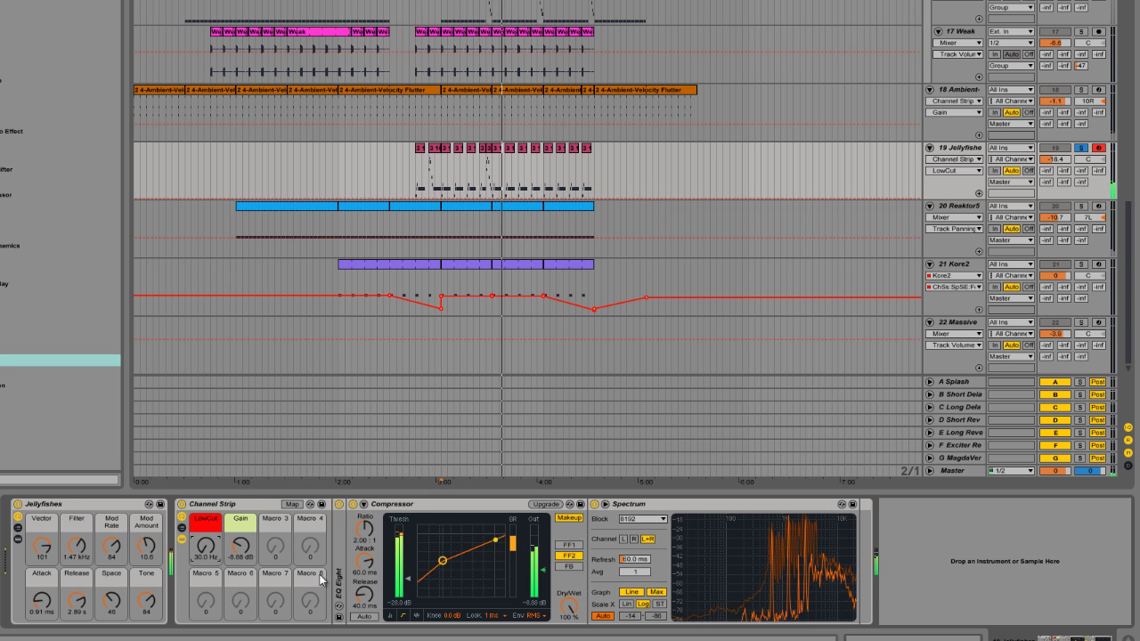
{"action": "type", "text": "500"}
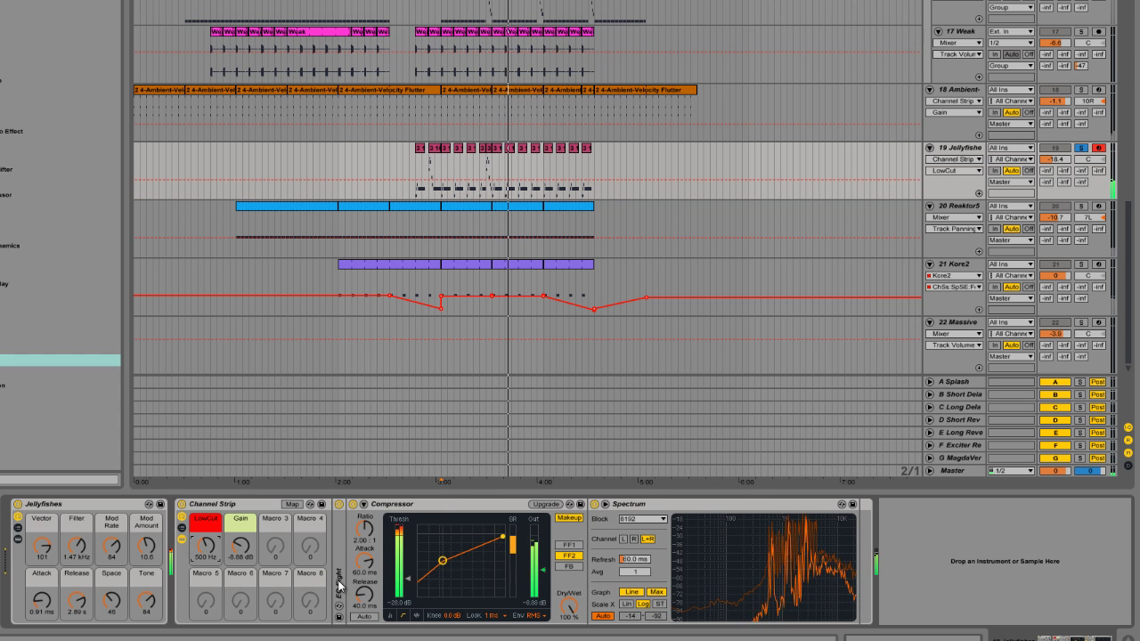
- Unfold EQ Eight, move the solo from Jellyfishes to Reaktor5, and select Reaktor5
{"action": "double_click", "coordinate": [340, 585]}
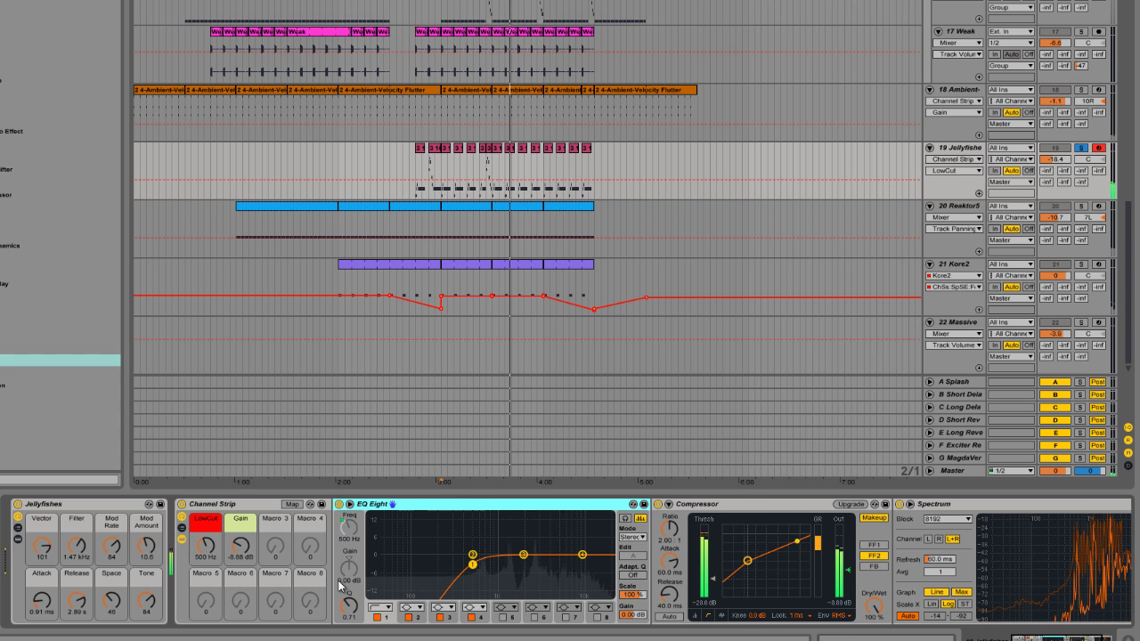
{"action": "left_click", "coordinate": [1082, 149]}
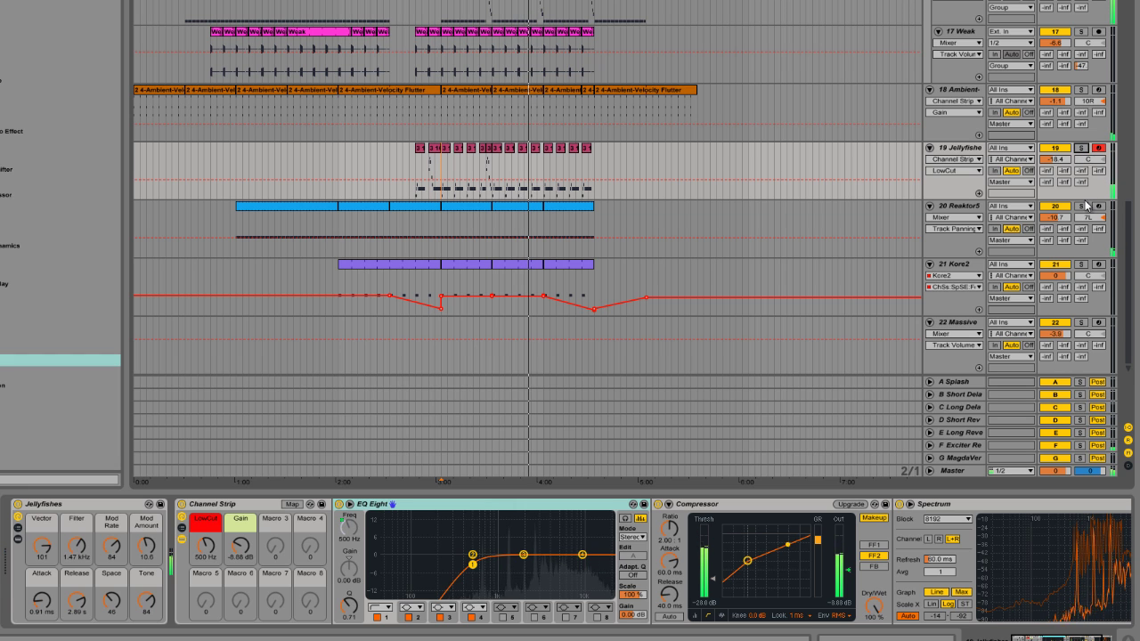
{"action": "left_click", "coordinate": [1083, 208]}
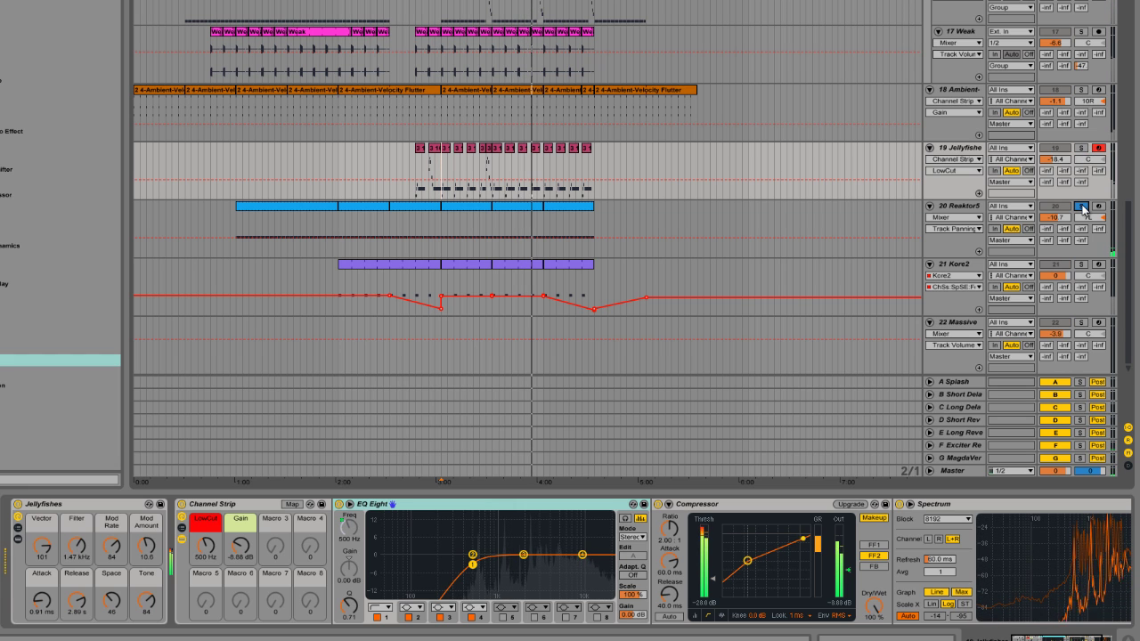
{"action": "left_click", "coordinate": [960, 217]}
- Show Reaktor5's devices and restart playback from the 2:00 mark inside its clip
{"action": "left_click", "coordinate": [961, 206]}
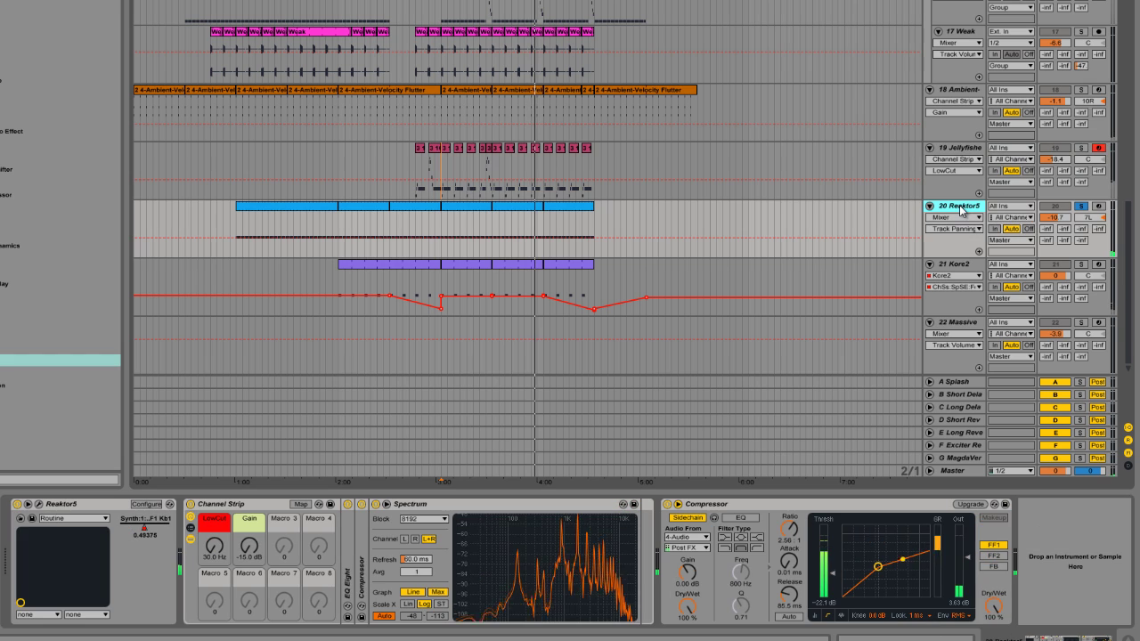
{"action": "mouse_move", "coordinate": [509, 581]}
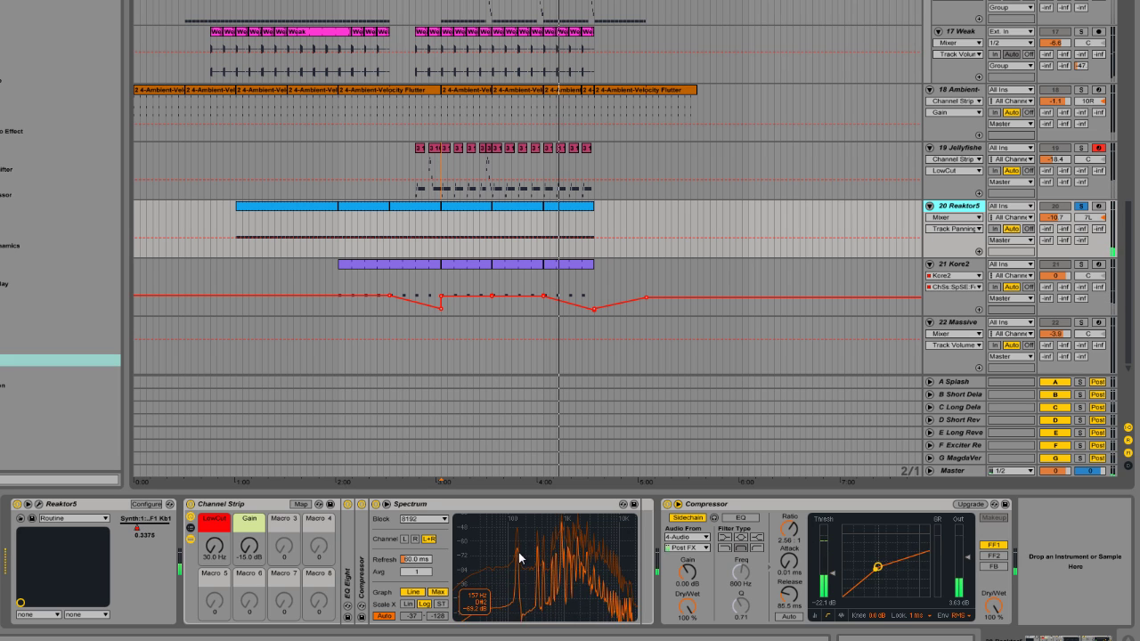
{"action": "left_click", "coordinate": [419, 228]}
{"action": "key", "text": "space"}
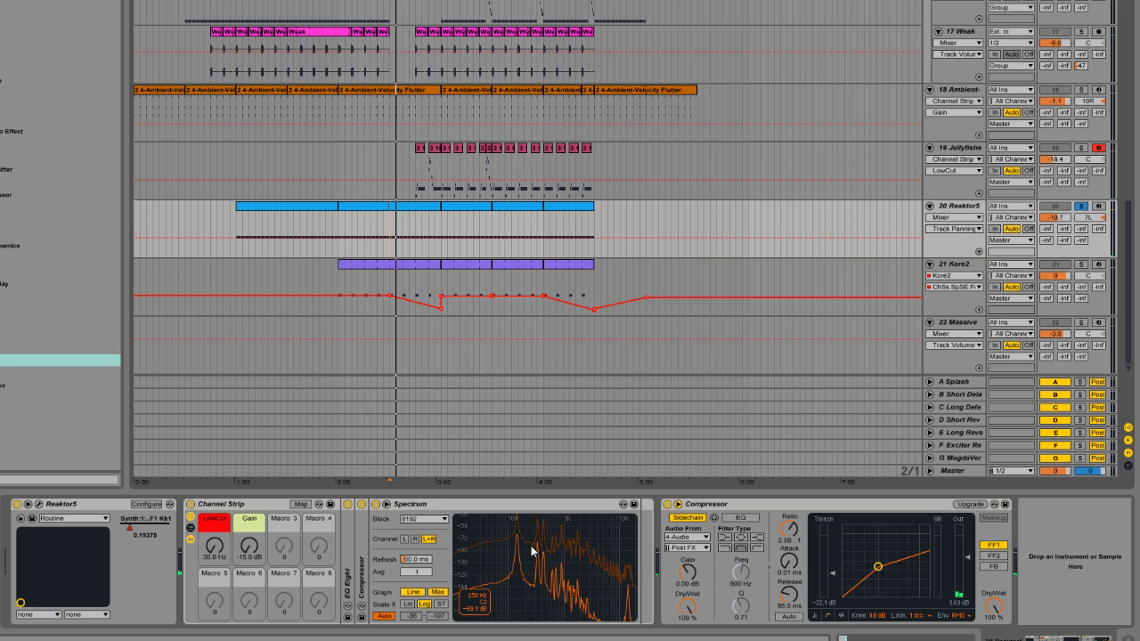
{"action": "left_click", "coordinate": [341, 222]}
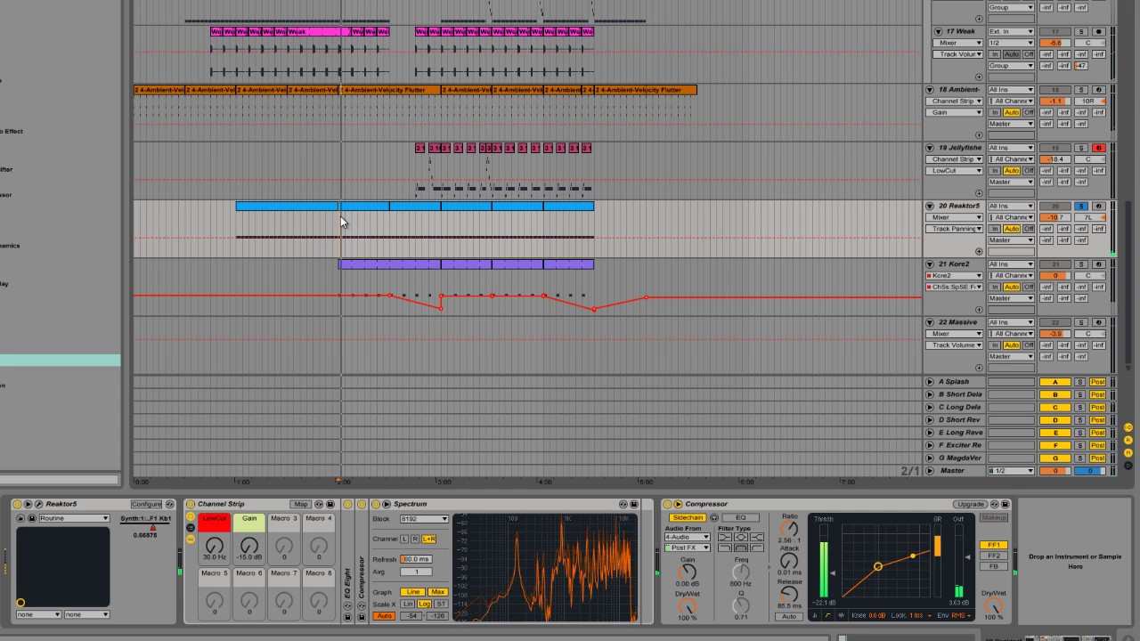
{"action": "mouse_move", "coordinate": [521, 552]}
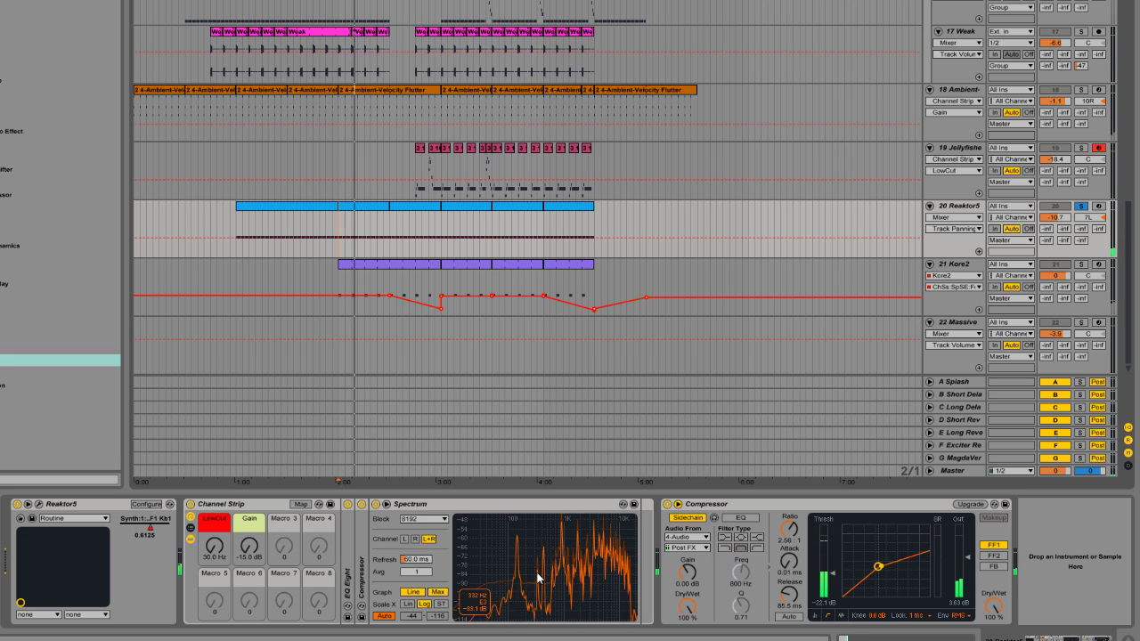
- Raise Reaktor5's low cut to 250 Hz, fine-tune it to about 311 Hz, then unsolo the track
{"action": "left_click", "coordinate": [228, 544]}
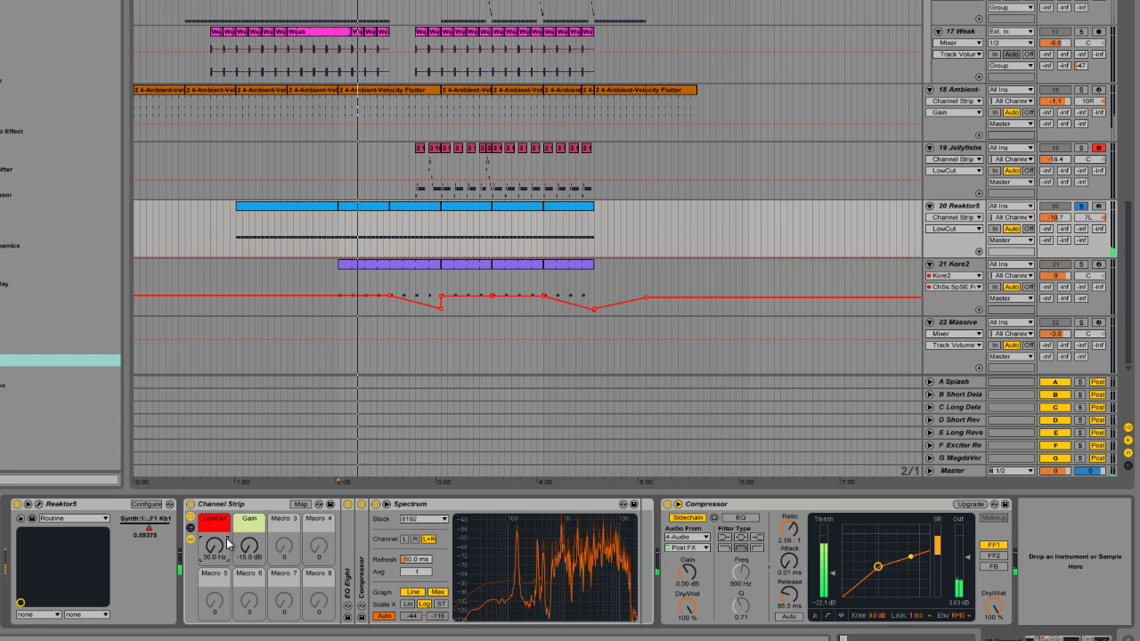
{"action": "left_click_drag", "start_coordinate": [228, 544], "coordinate": [228, 509]}
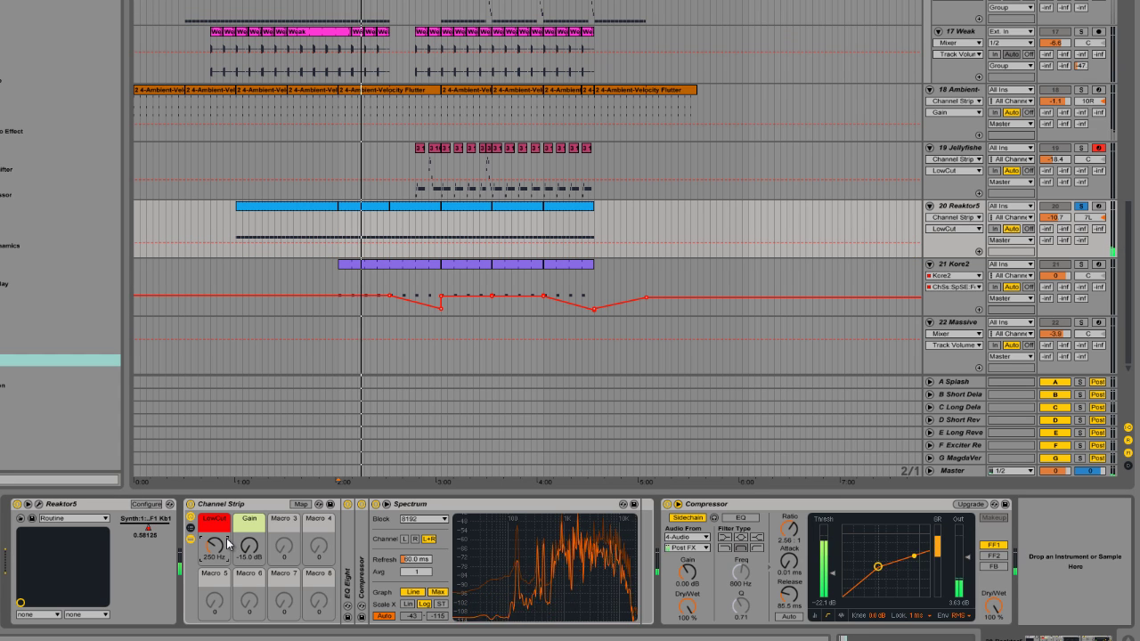
{"action": "double_click", "coordinate": [348, 586]}
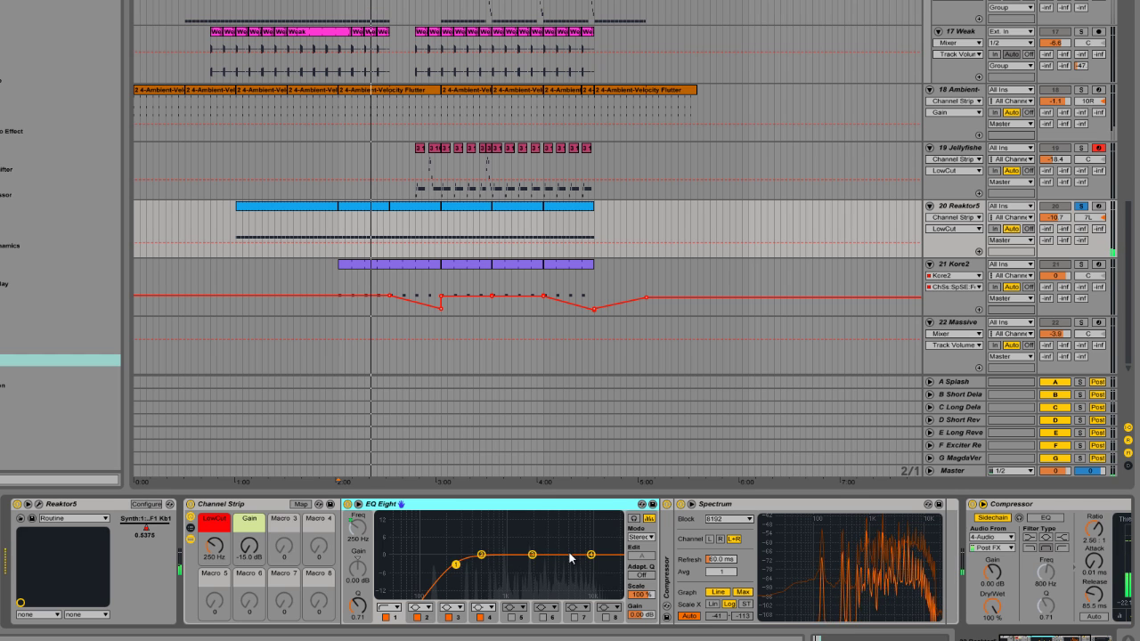
{"action": "left_click_drag", "start_coordinate": [215, 551], "coordinate": [214, 550]}
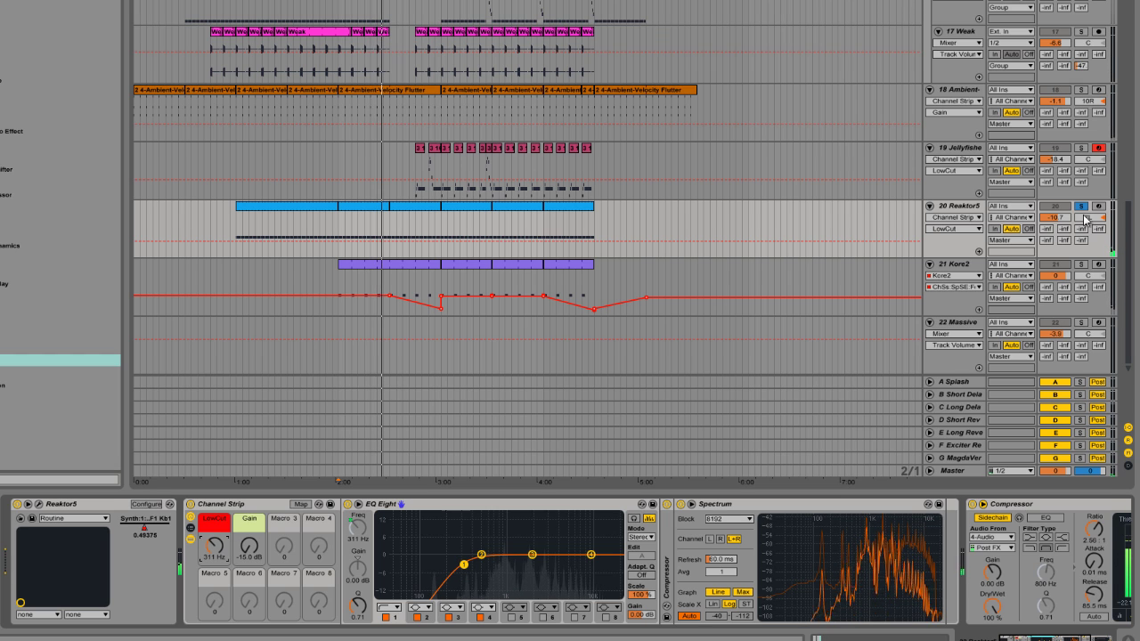
{"action": "left_click", "coordinate": [1082, 207]}
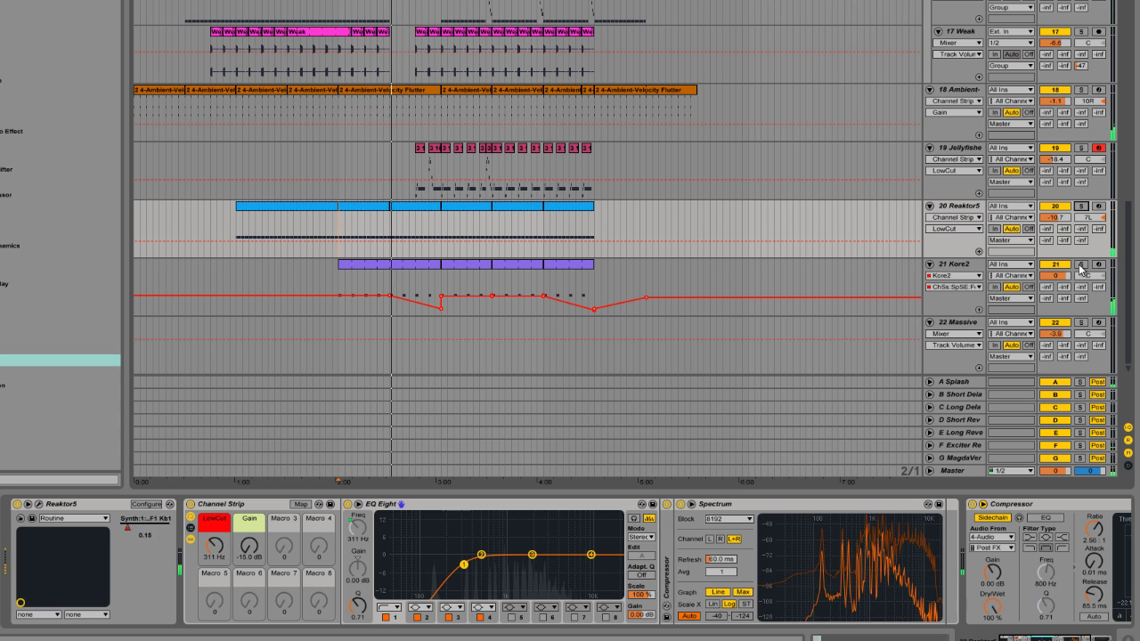
{"action": "scroll", "coordinate": [674, 250], "scroll_direction": "up", "scroll_amount": 10}
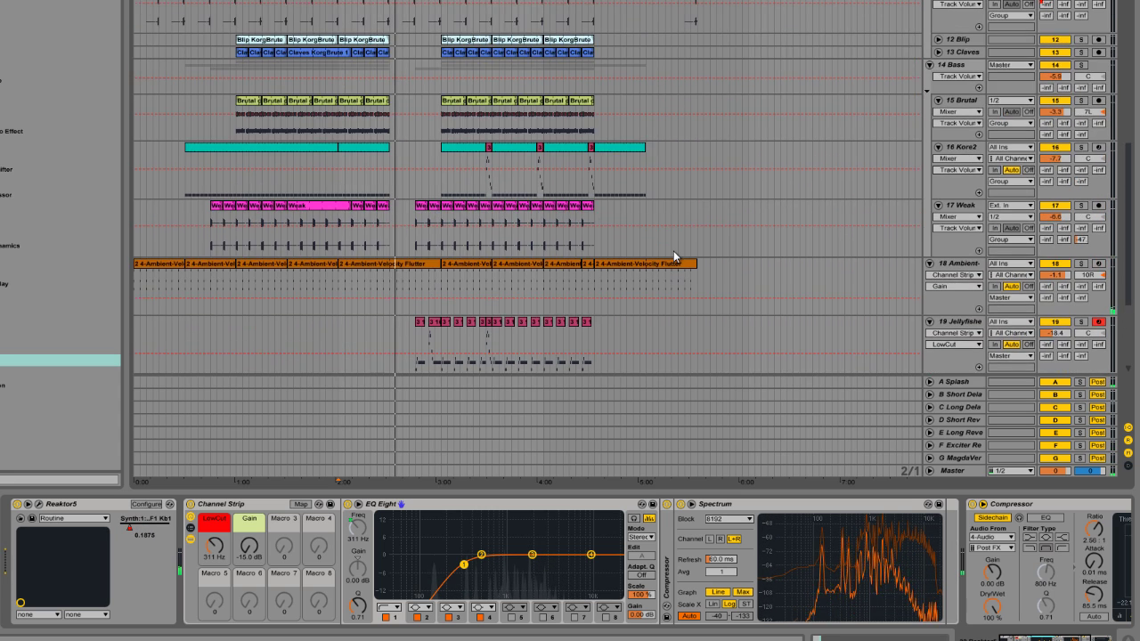
- Select the 10 Audio track and enlarge its Spectrum display above the device chain
{"action": "scroll", "coordinate": [673, 250], "scroll_direction": "up", "scroll_amount": 2}
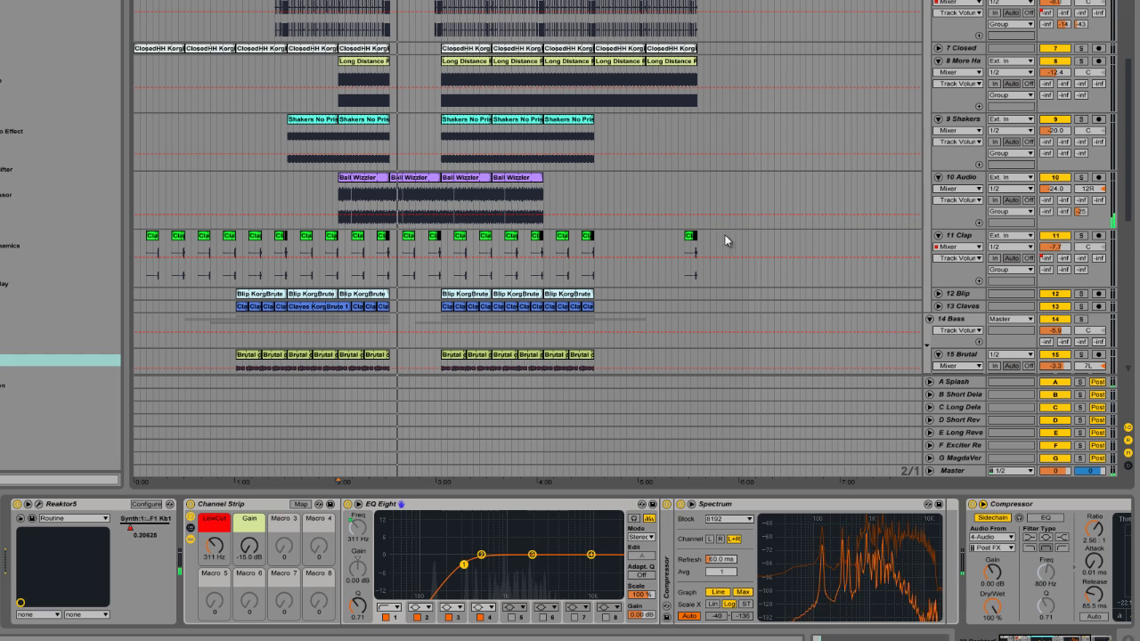
{"action": "left_click", "coordinate": [969, 178]}
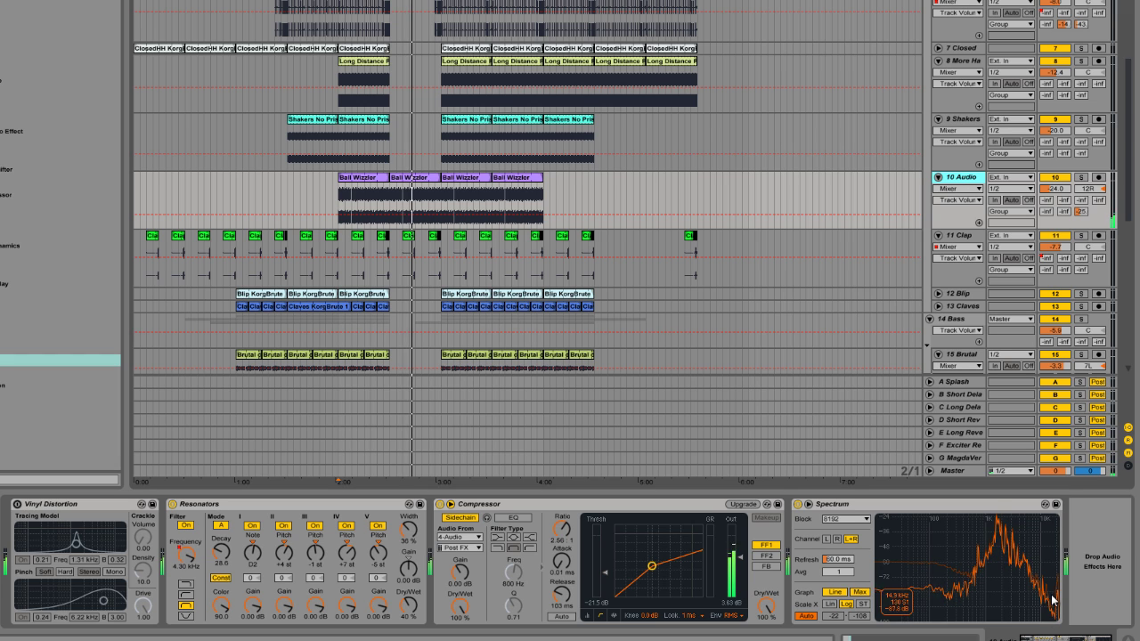
{"action": "left_click", "coordinate": [786, 331]}
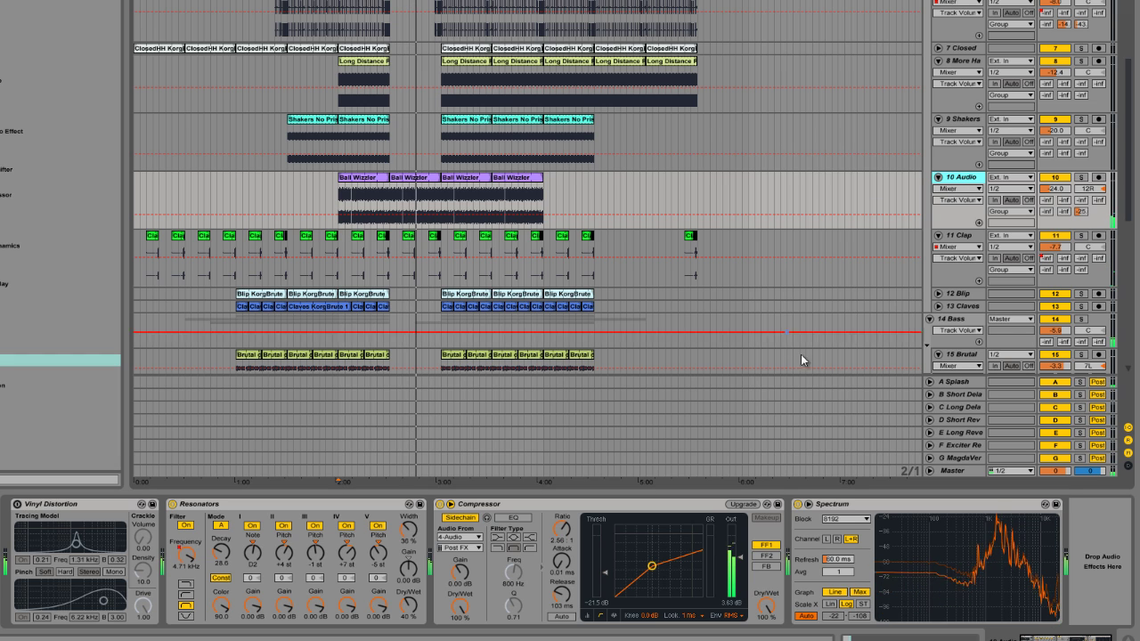
{"action": "left_click", "coordinate": [808, 505]}
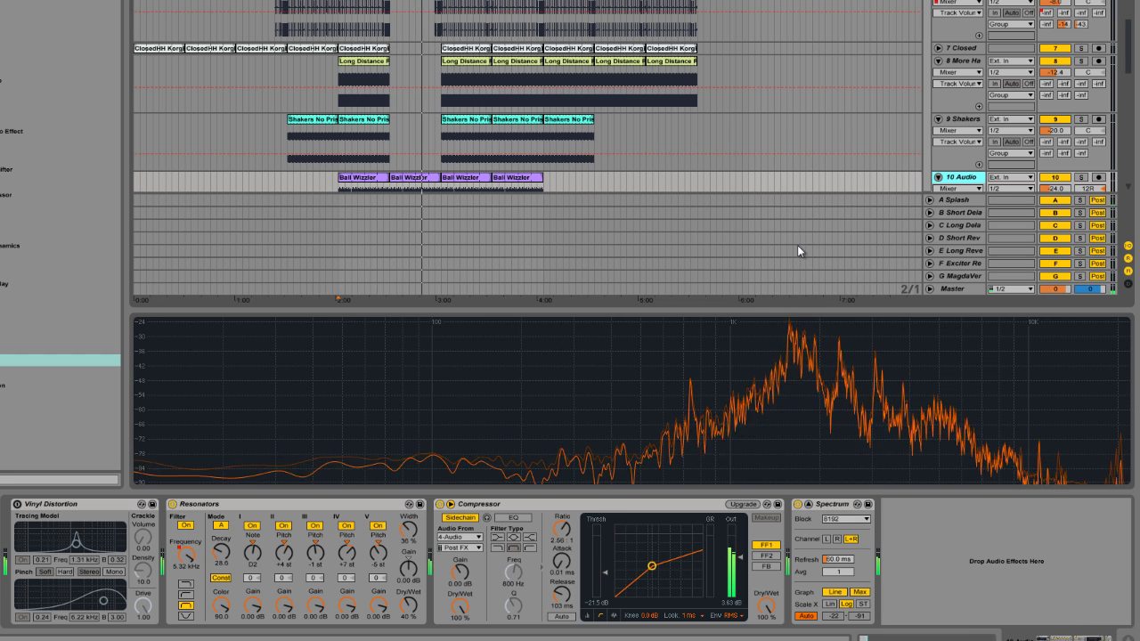